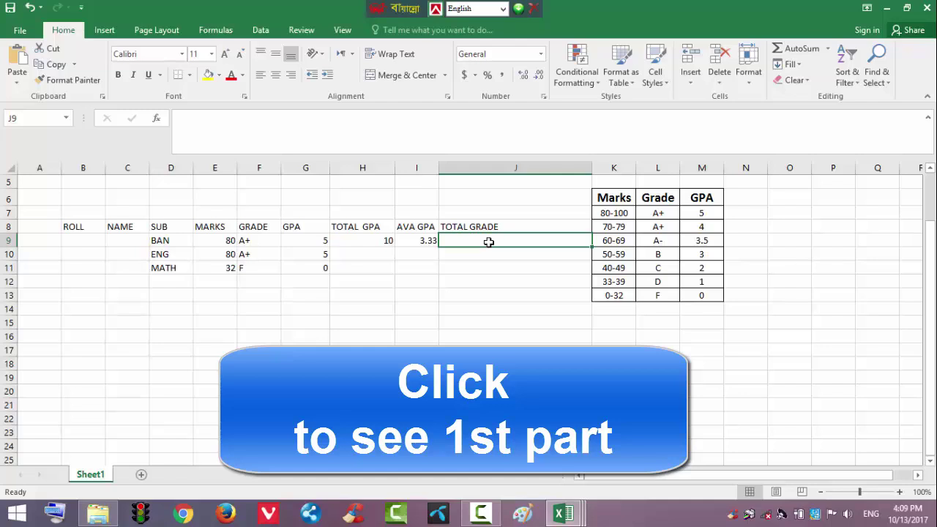
# Start J9's grade formula with =IF(OR(
pyautogui.write('=')
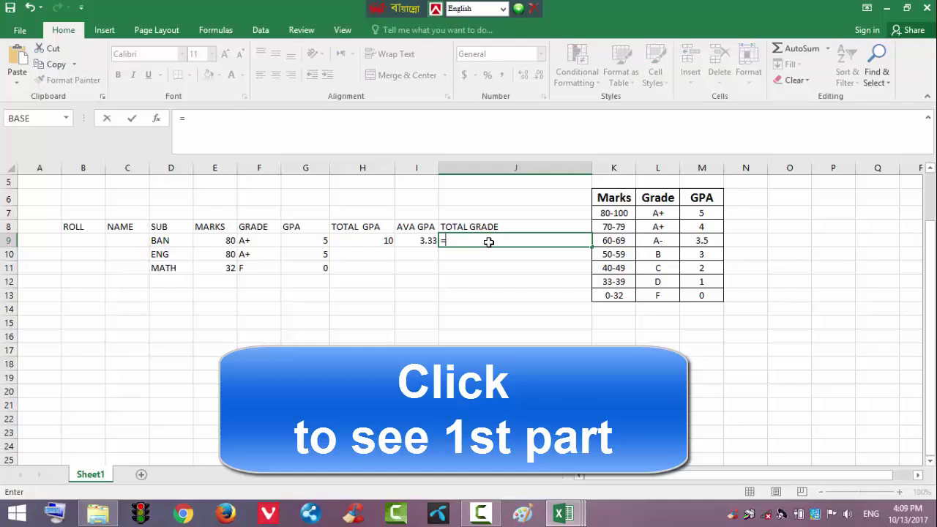
pyautogui.write('IF')
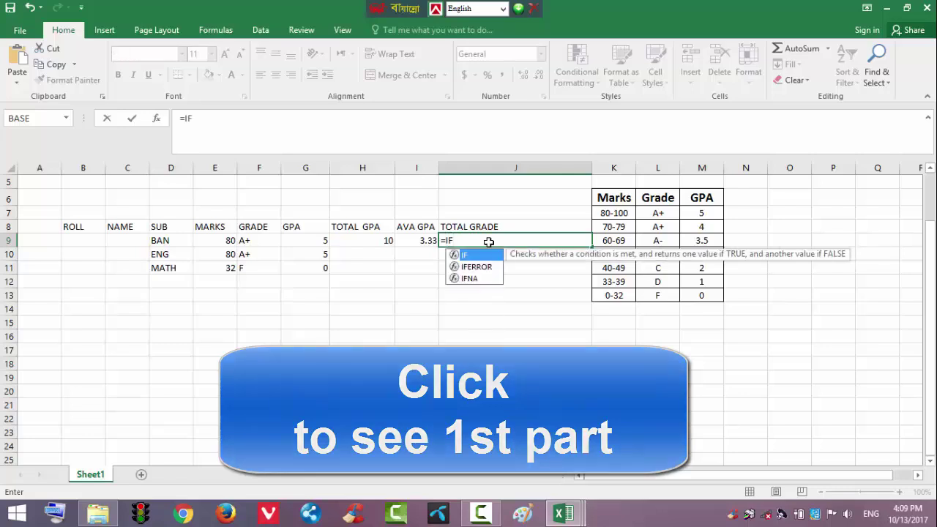
pyautogui.write('(')
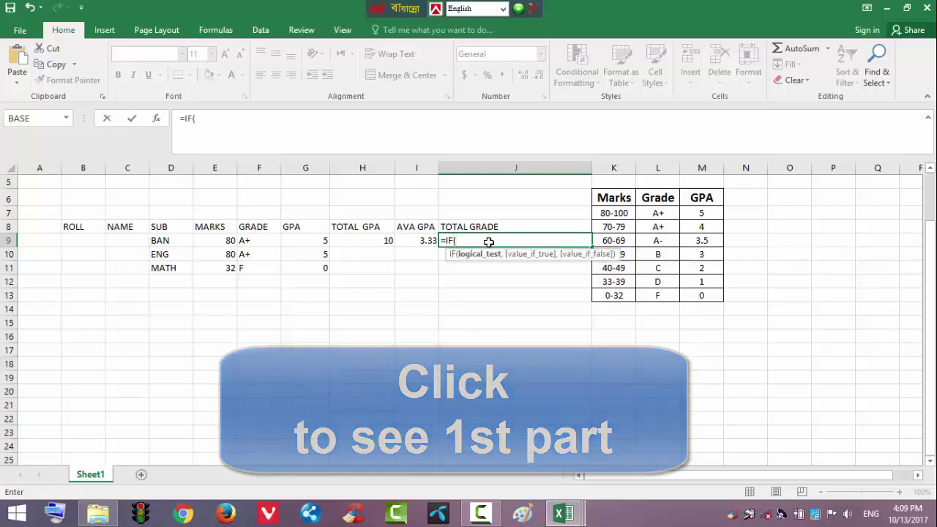
pyautogui.write('OR(')
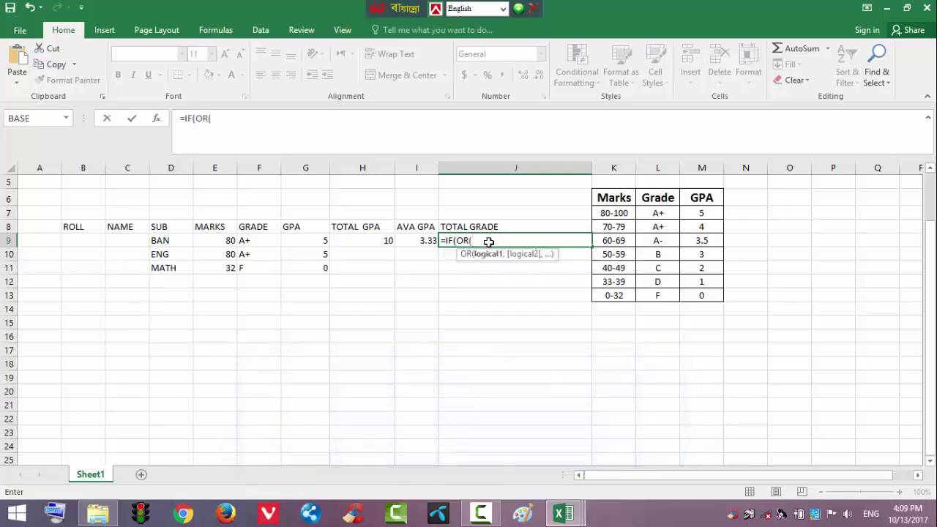
# Add the tests E9<33, E10<33 and E11<33 to J9's OR condition
pyautogui.click(220, 240)
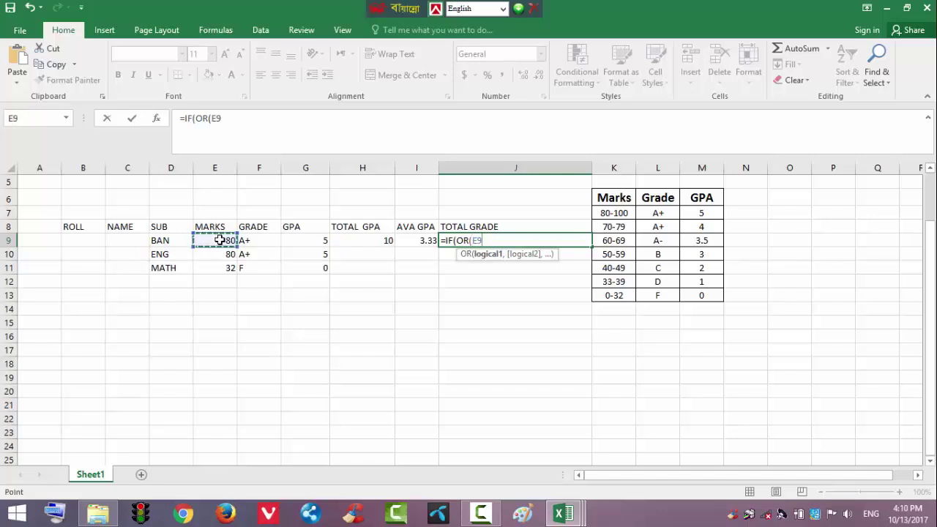
pyautogui.write('<33,')
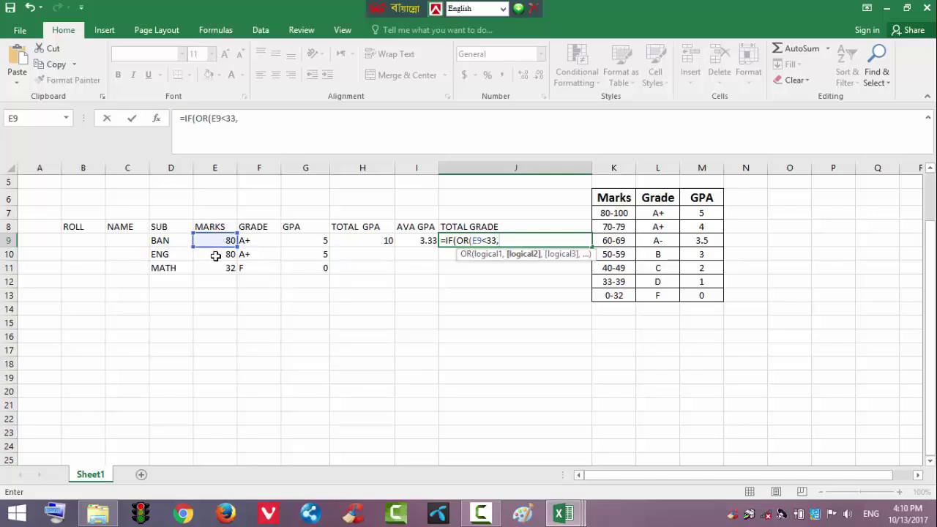
pyautogui.click(214, 255)
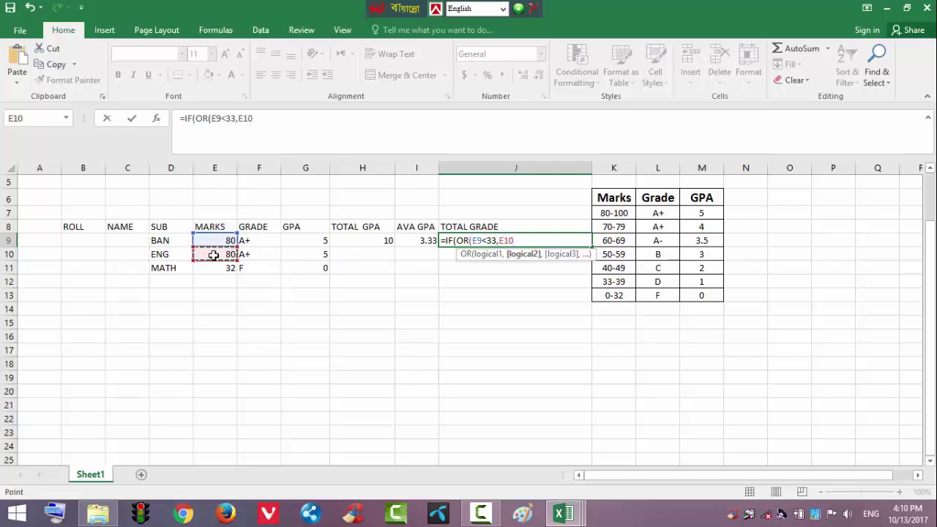
pyautogui.write('<33,')
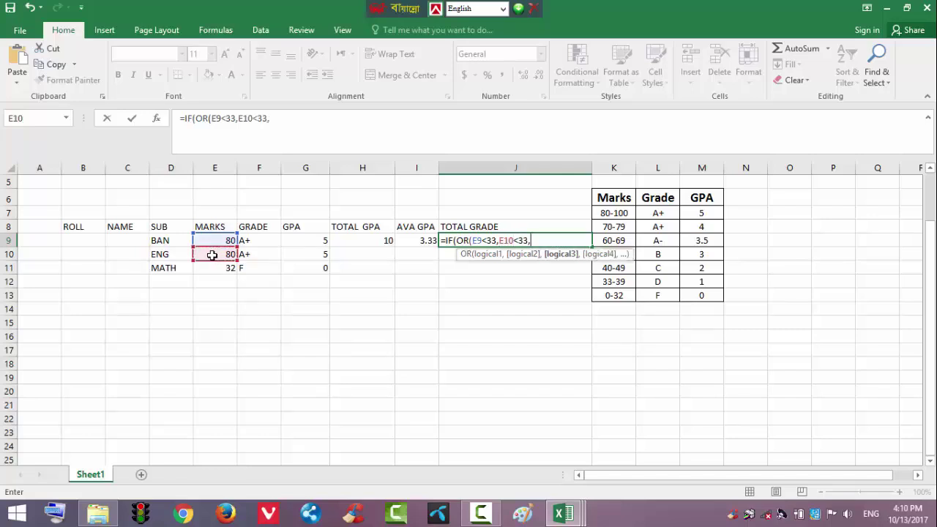
pyautogui.click(209, 269)
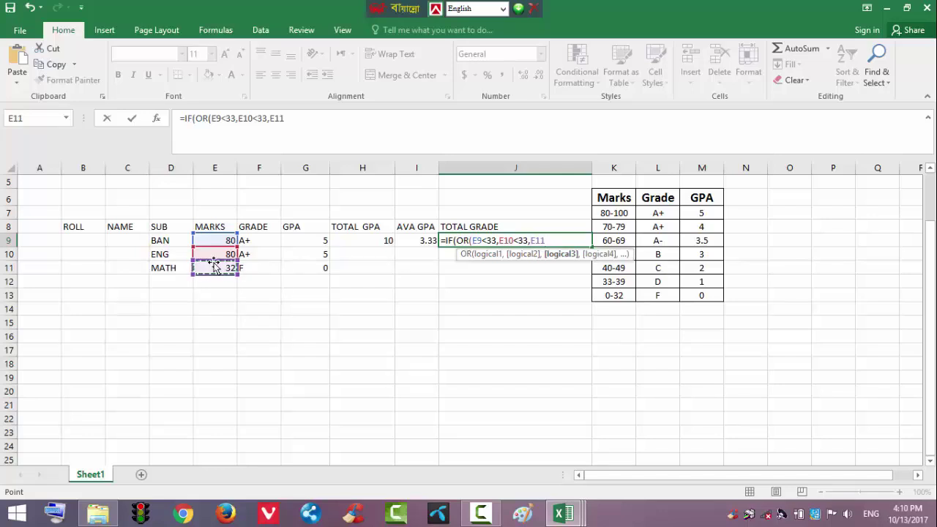
pyautogui.write('>')
pyautogui.write('33')
pyautogui.write(')')
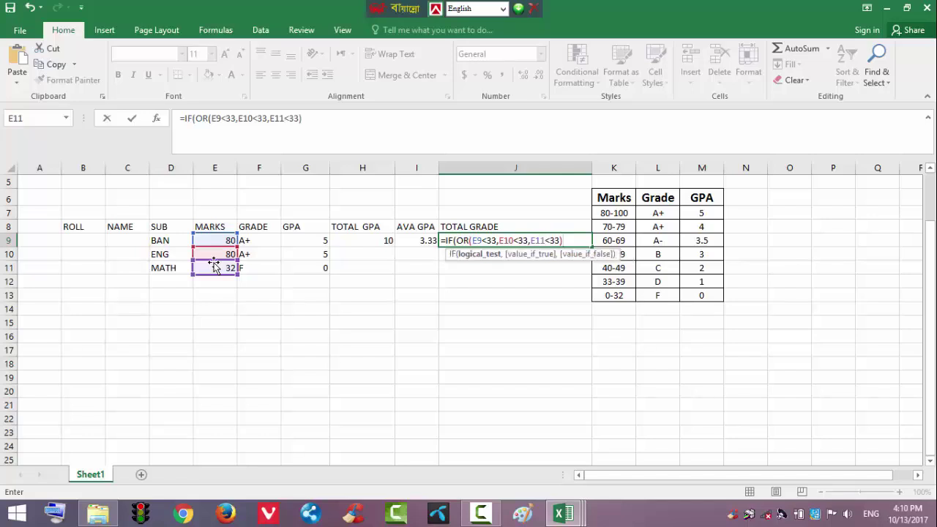
pyautogui.write(',')
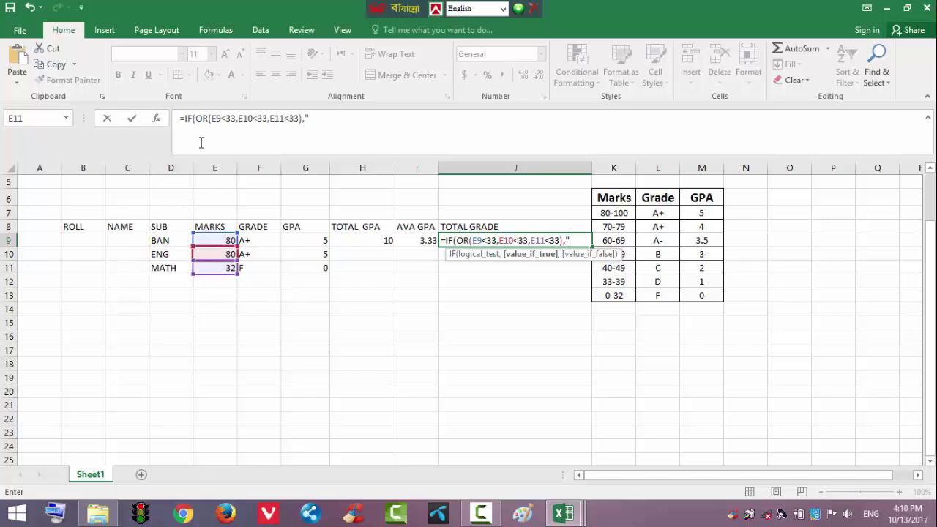
# Try committing J9, then dismiss the formula correction suggestion and error message
pyautogui.press('Return')
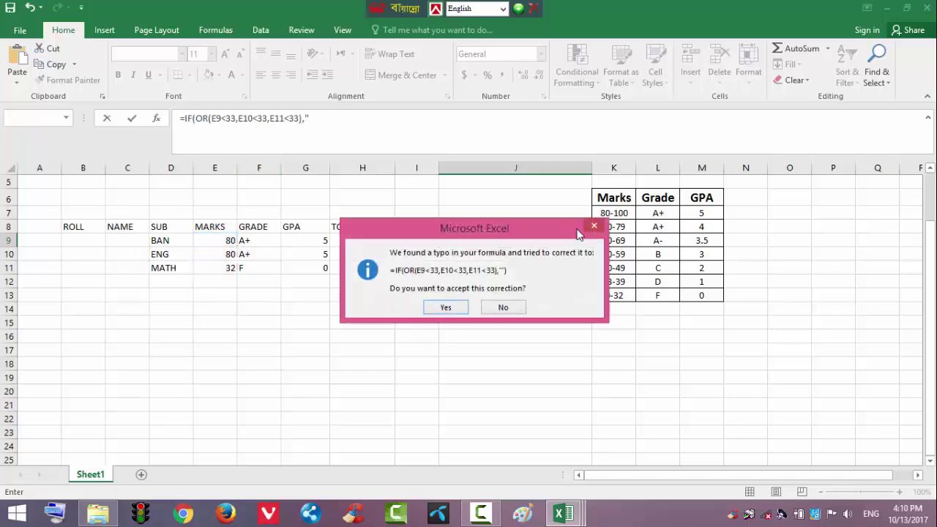
pyautogui.click(594, 226)
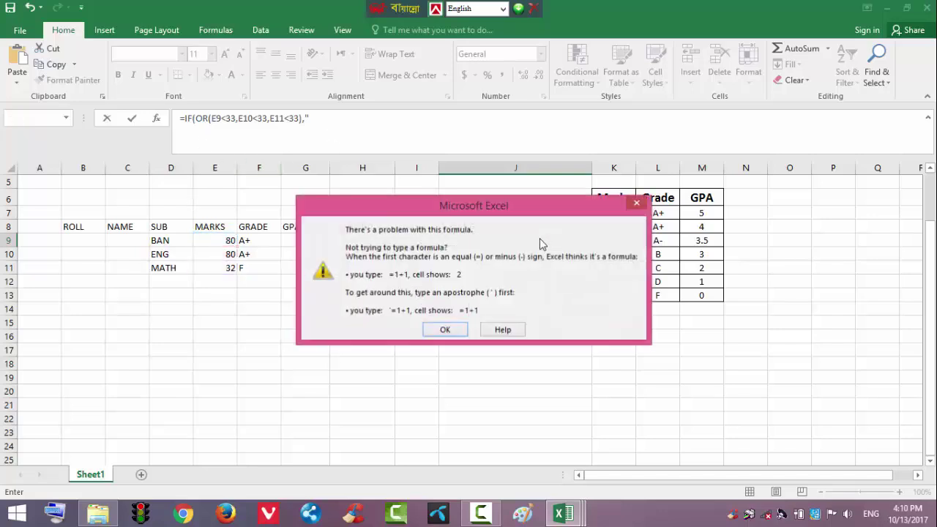
pyautogui.click(634, 204)
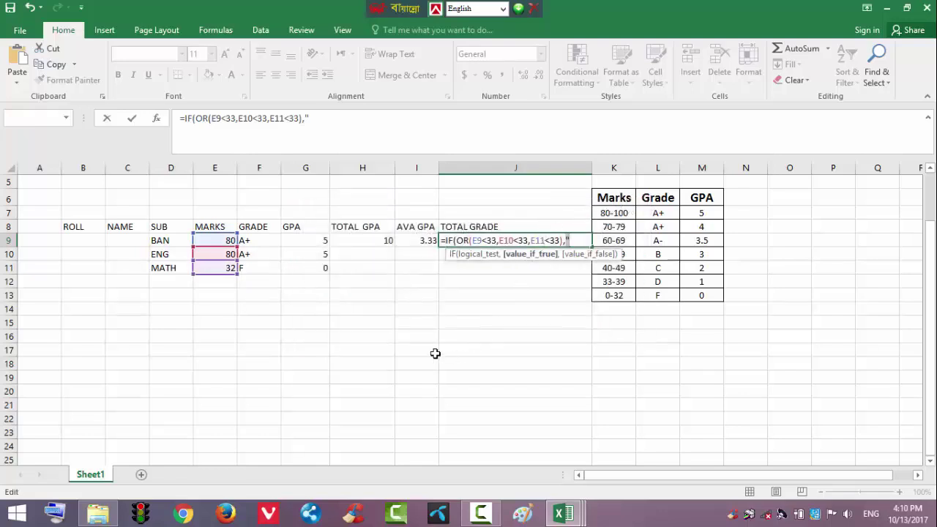
# Remove the stray quote and resume editing J9's formula in the formula bar
pyautogui.press('BackSpace')
pyautogui.click(361, 364)
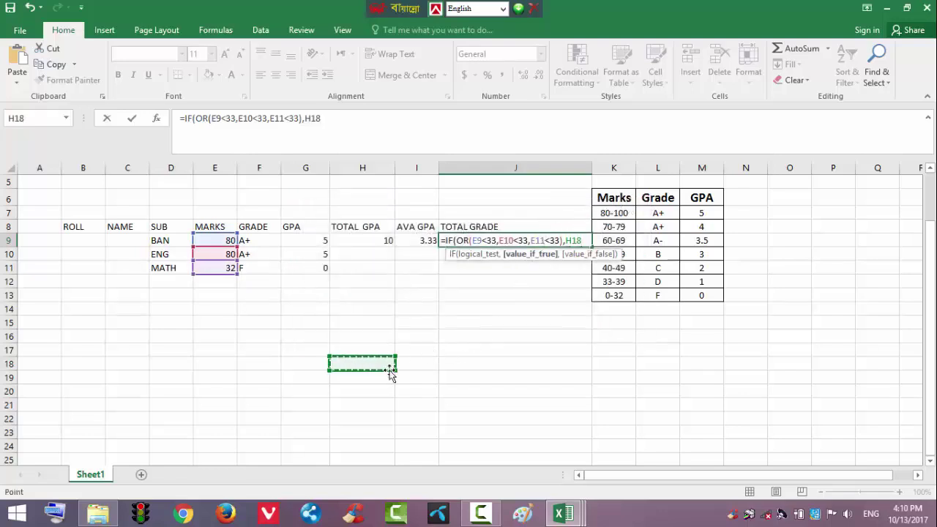
pyautogui.write("'")
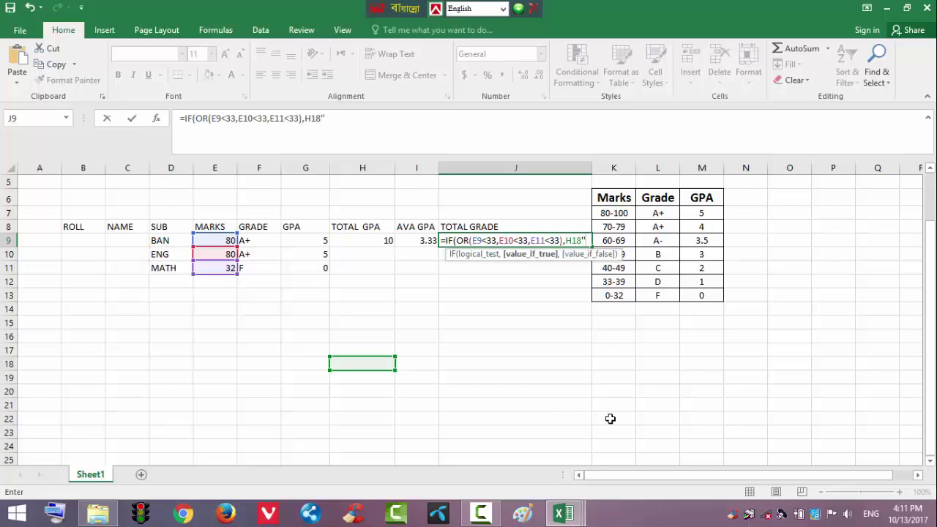
pyautogui.click(562, 237)
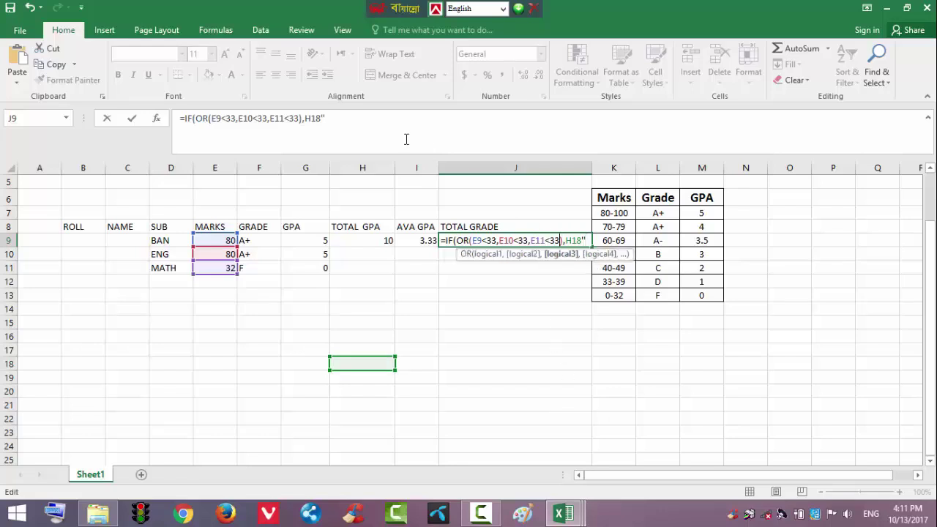
pyautogui.click(365, 132)
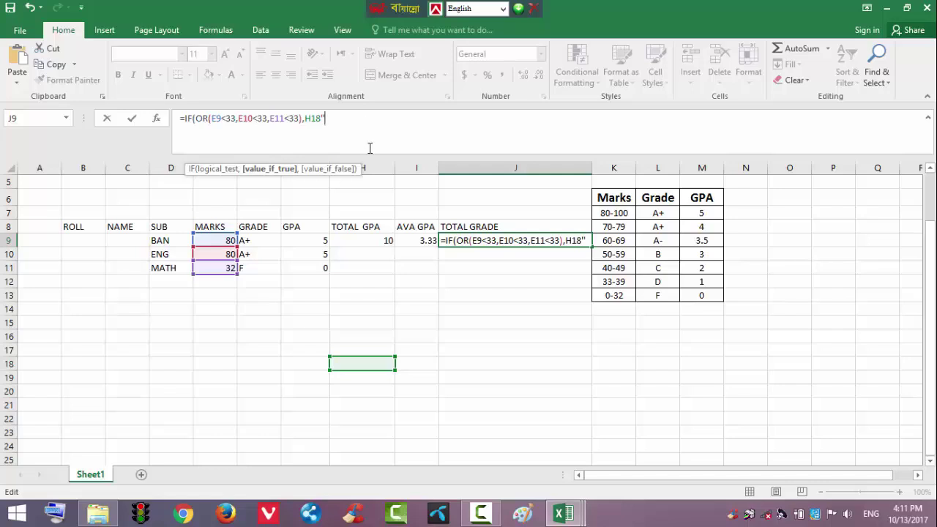
pyautogui.moveTo(379, 154)
pyautogui.mouseDown()
pyautogui.moveTo(380, 140)
pyautogui.moveTo(381, 150)
pyautogui.mouseUp()
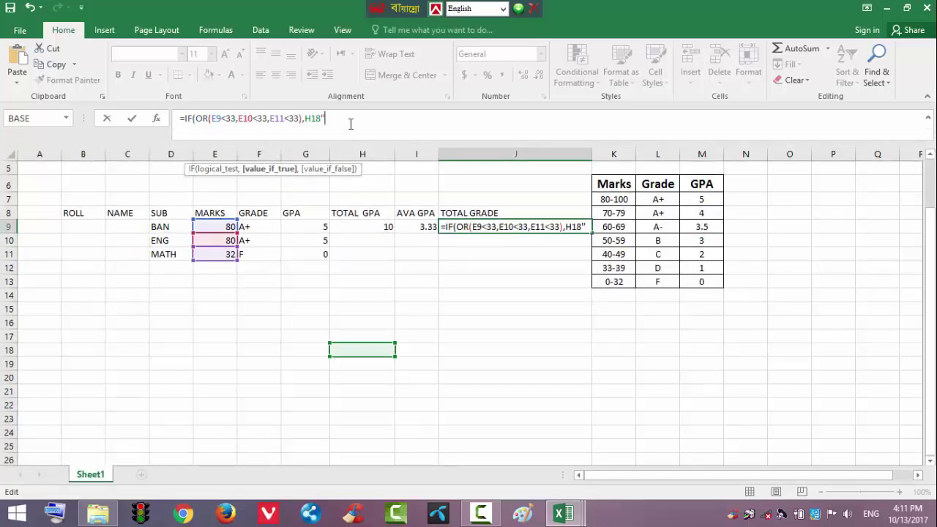
# Erase the stray H18 text, set "F" as the true result, and open a nested IF(
pyautogui.press('BackSpace')
pyautogui.press('BackSpace')
pyautogui.press('BackSpace')
pyautogui.press('BackSpace')
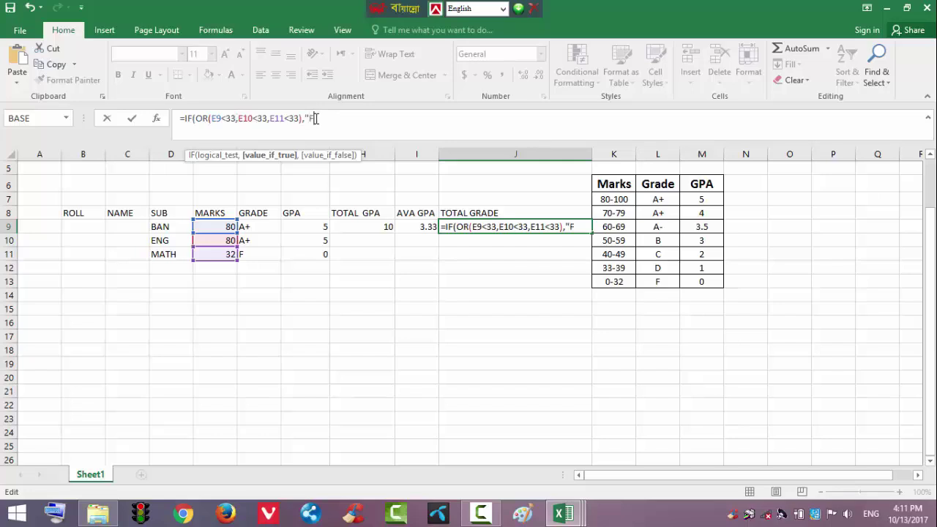
pyautogui.write(',')
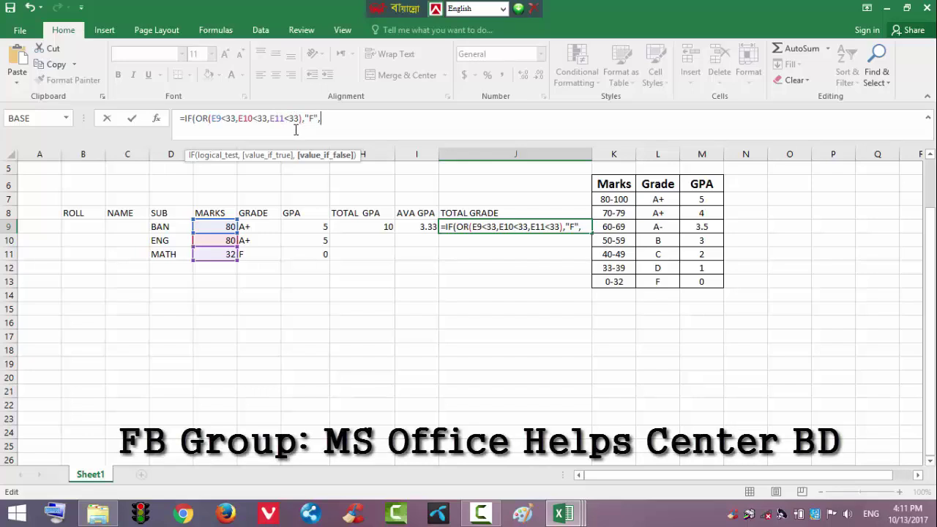
pyautogui.write('IF(')
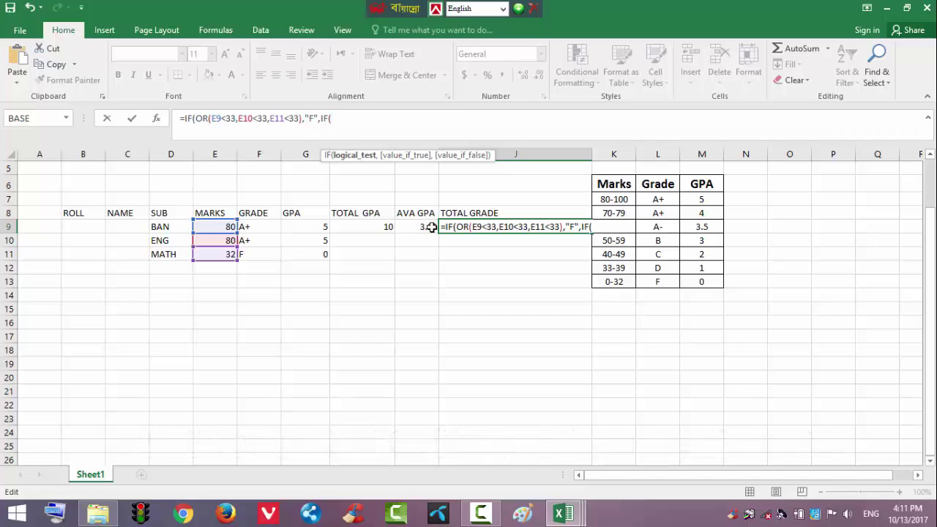
# Add the nested test I9>=5 returning "A+" to J9's formula
pyautogui.click(432, 227)
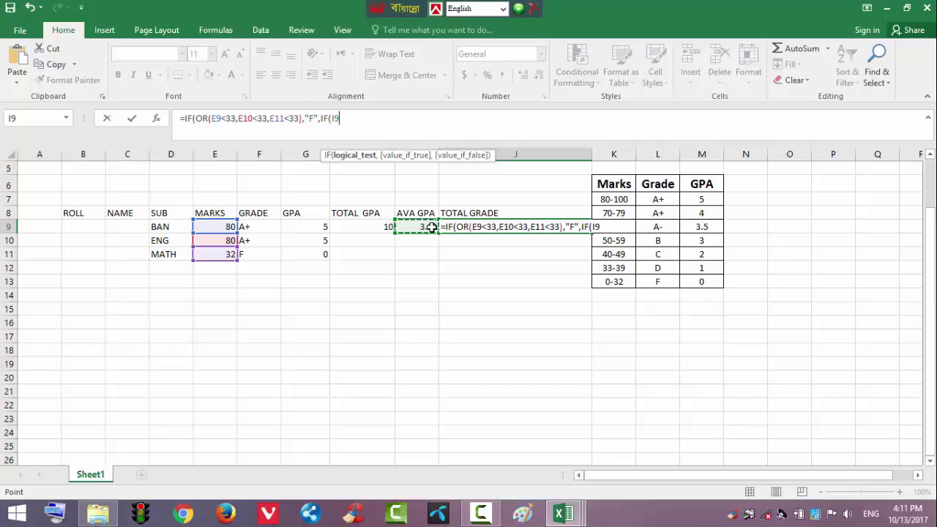
pyautogui.write('>=5,')
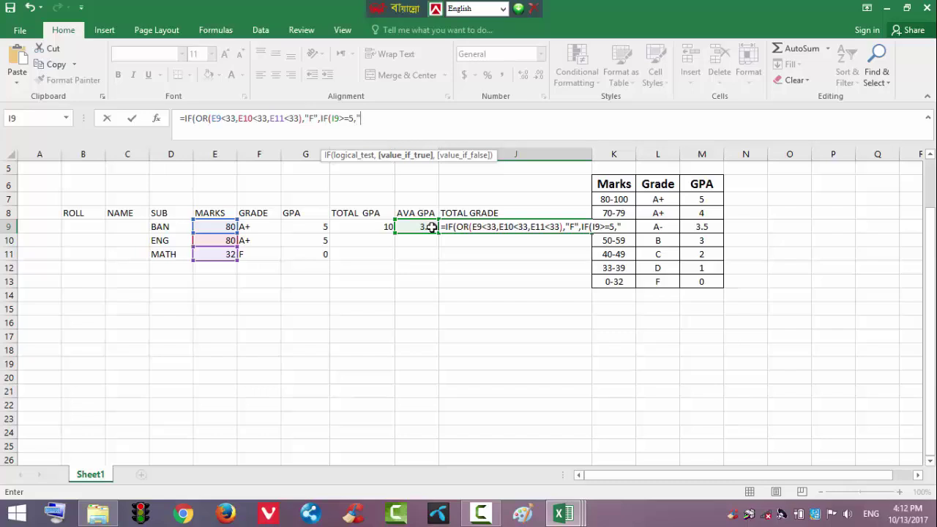
pyautogui.write('"A+"')
pyautogui.write(',')
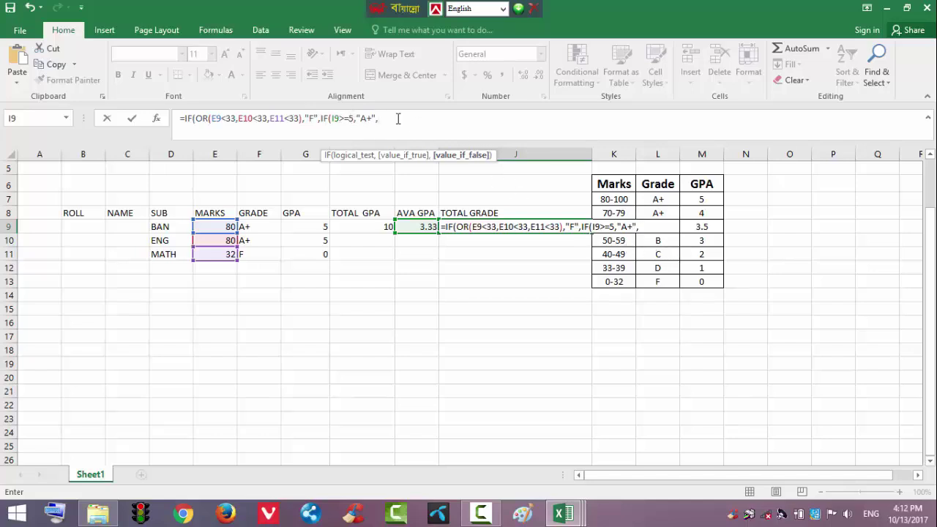
# Copy the I9>=5 "A+" test and append a copy giving A at threshold 4
pyautogui.moveTo(388, 118)
pyautogui.mouseDown()
pyautogui.moveTo(344, 121)
pyautogui.moveTo(379, 120)
pyautogui.mouseUp()
pyautogui.click(322, 129)
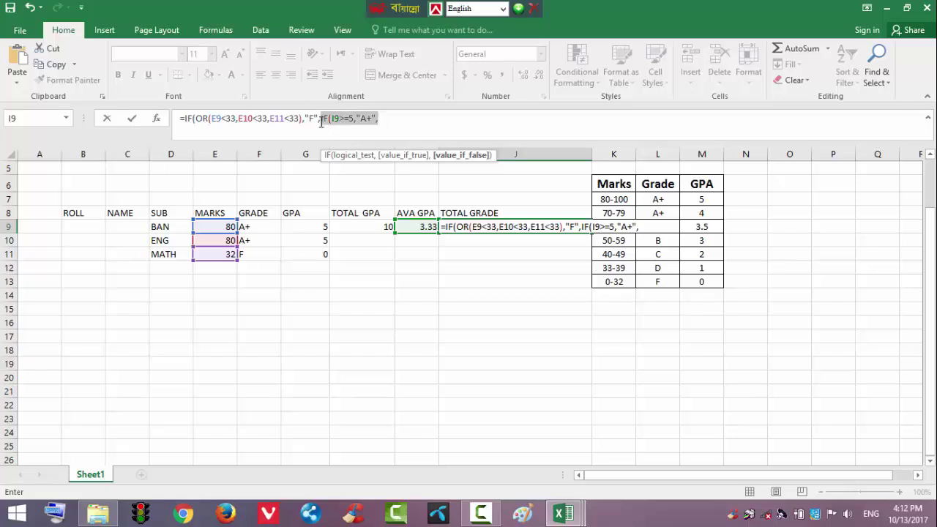
pyautogui.click(49, 66)
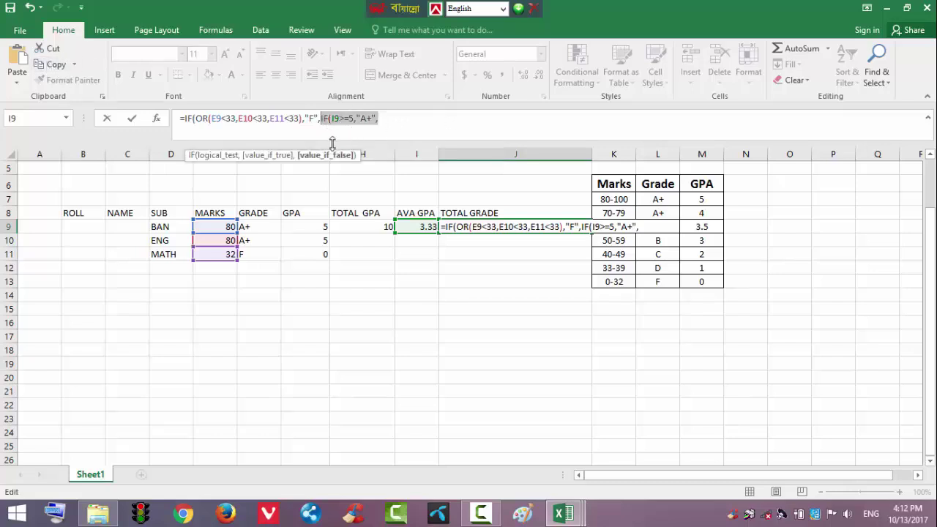
pyautogui.click(399, 119)
pyautogui.click(18, 59)
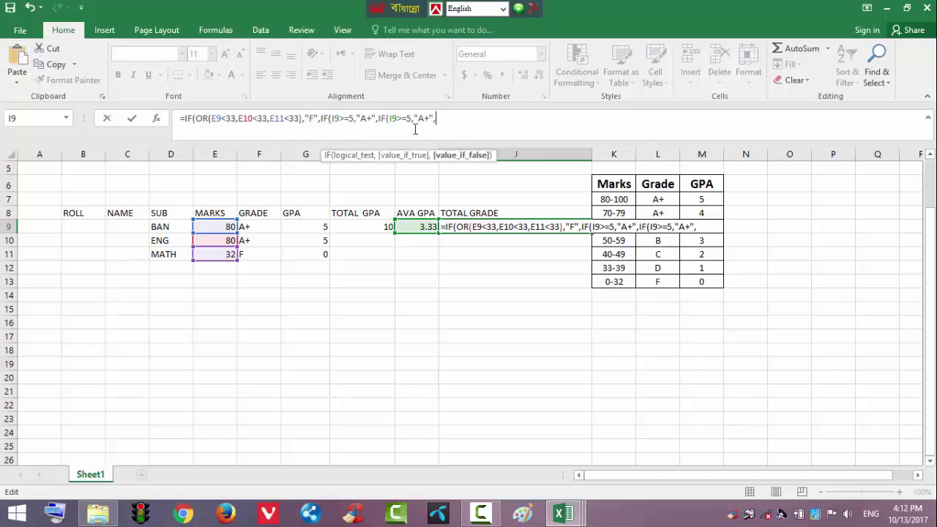
pyautogui.click(414, 119)
pyautogui.press('BackSpace')
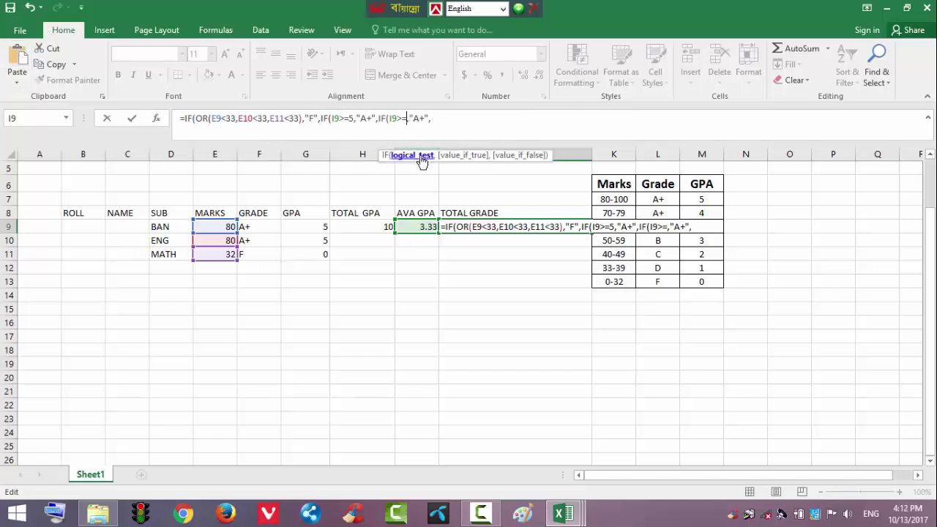
pyautogui.write('4')
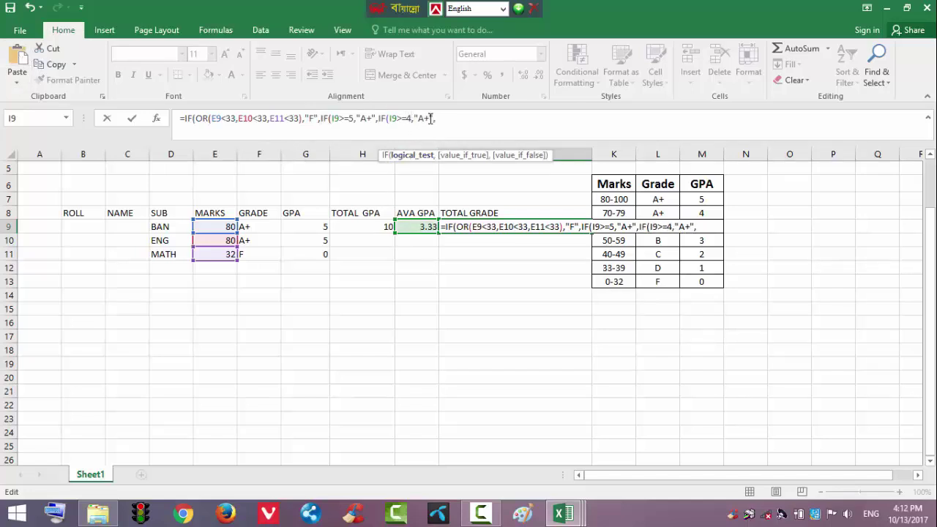
pyautogui.click(431, 119)
pyautogui.press('BackSpace')
# Append a test giving A- when I9 is at least 3.5
pyautogui.click(444, 120)
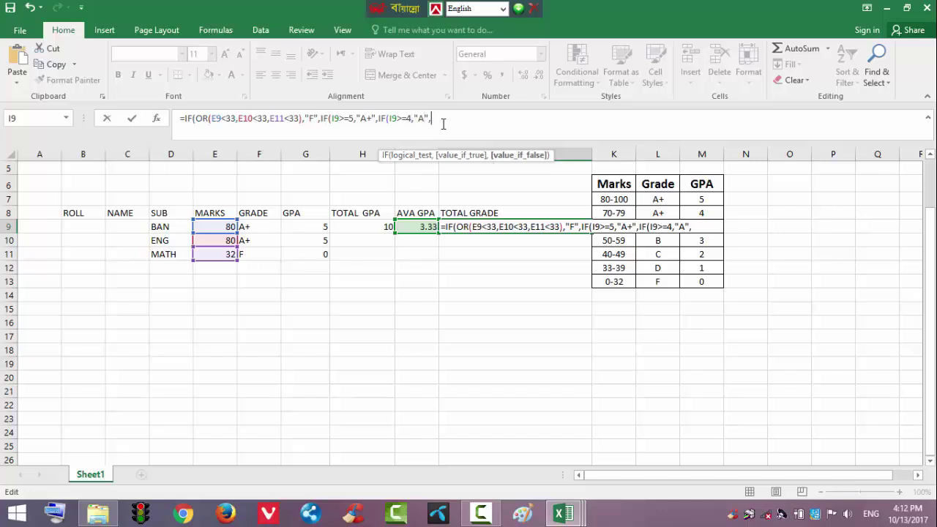
pyautogui.hotkey('ctrl', 'v')
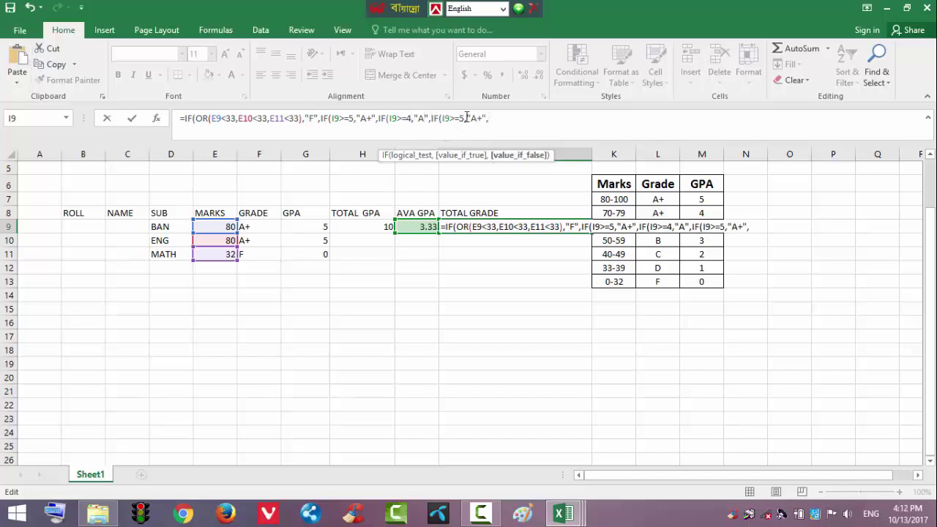
pyautogui.click(460, 120)
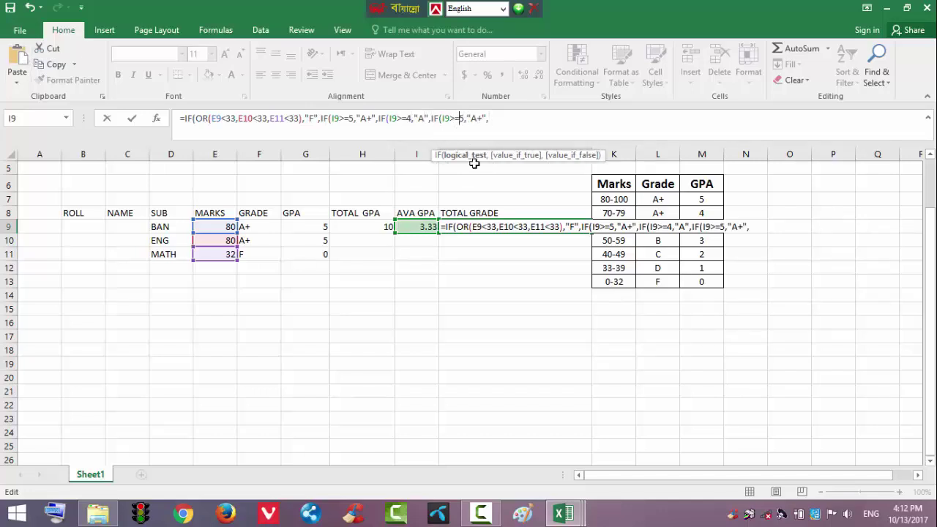
pyautogui.write('3.')
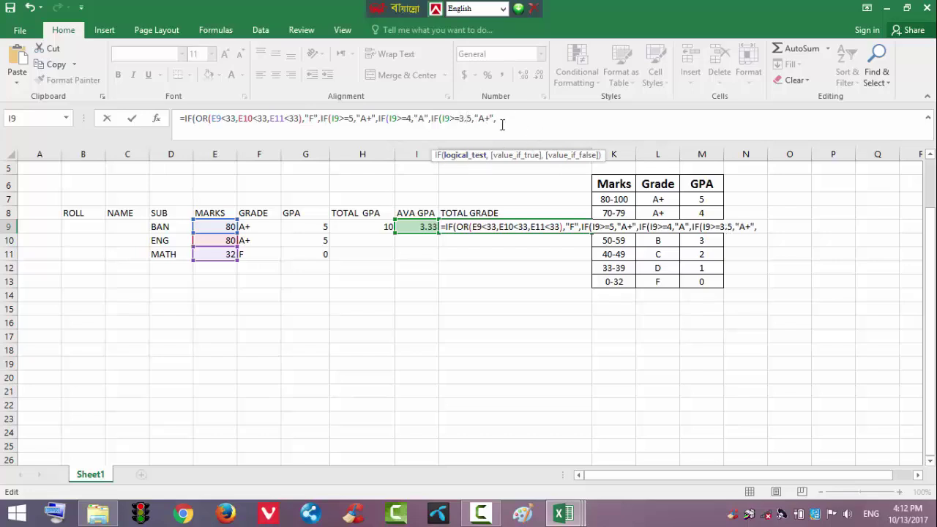
pyautogui.click(490, 119)
pyautogui.press('BackSpace')
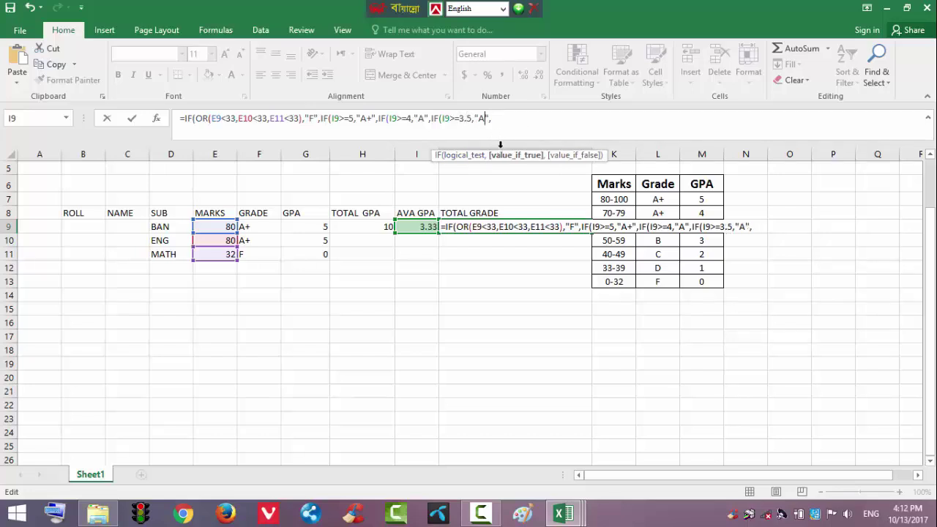
pyautogui.write('-')
# Append a test giving B when I9 is at least 3
pyautogui.click(518, 119)
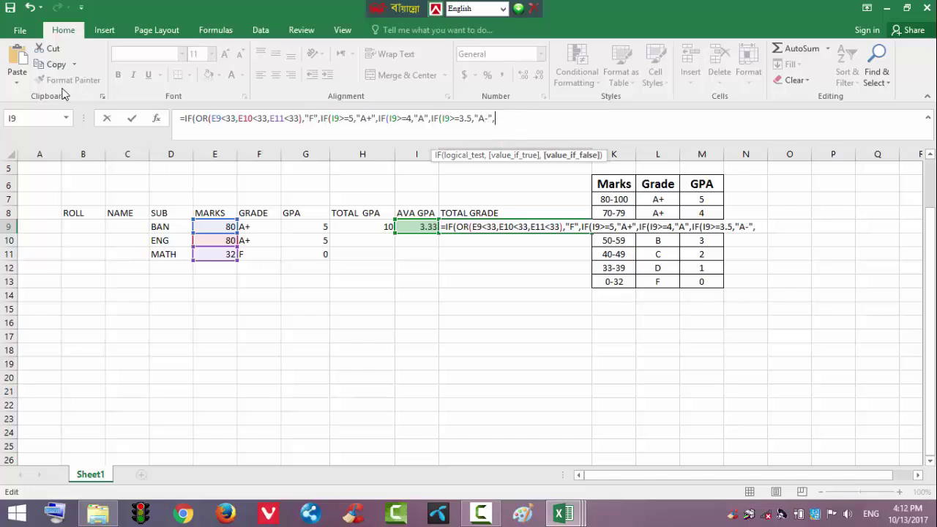
pyautogui.click(17, 60)
pyautogui.click(528, 118)
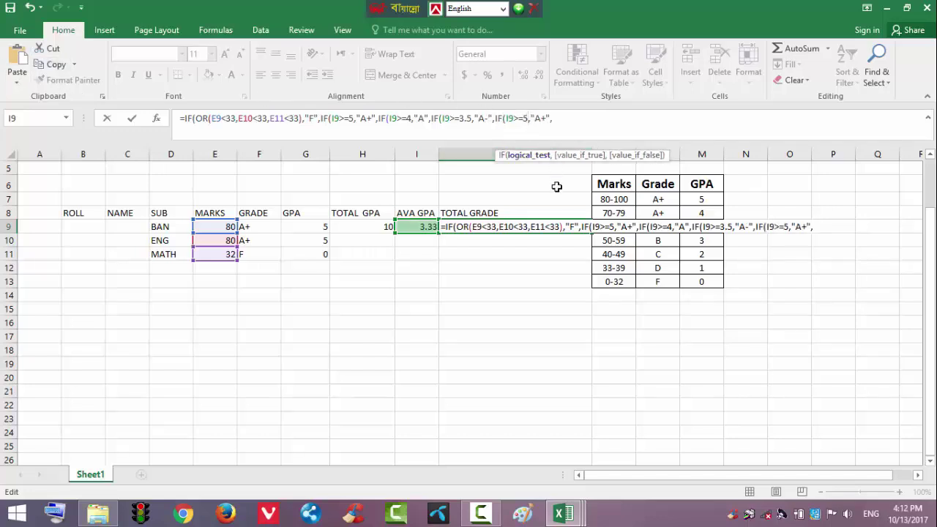
pyautogui.press('BackSpace')
pyautogui.write('3')
pyautogui.click(547, 118)
pyautogui.press('BackSpace')
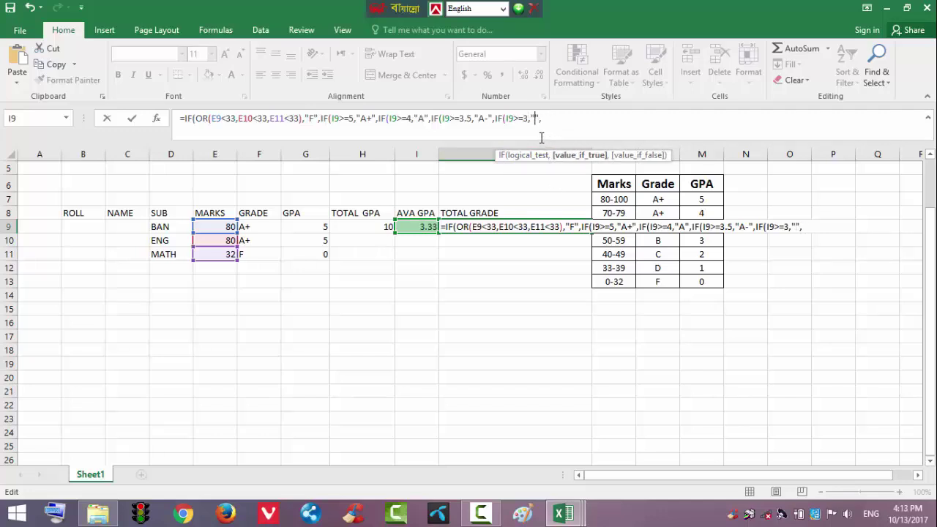
pyautogui.write('B')
# Append a test giving C when I9 is at least 2
pyautogui.click(558, 117)
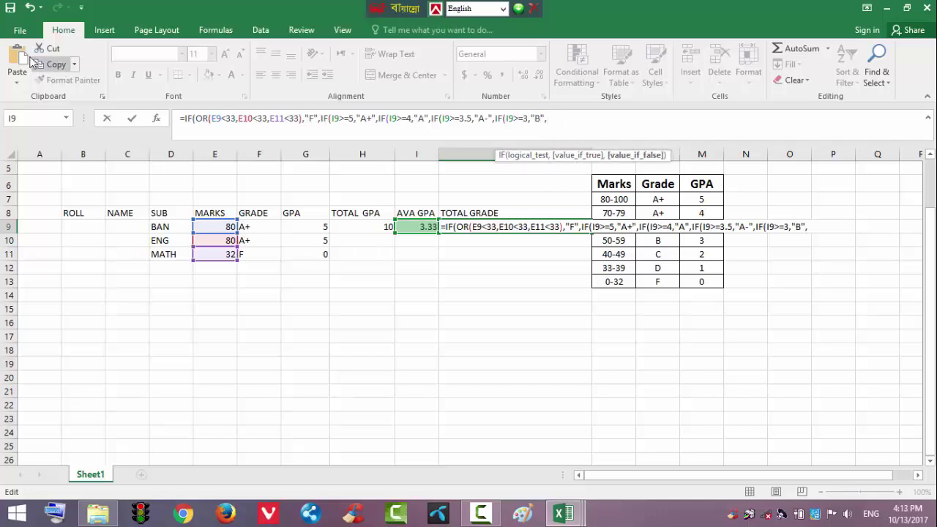
pyautogui.hotkey('ctrl', 'v')
pyautogui.click(582, 122)
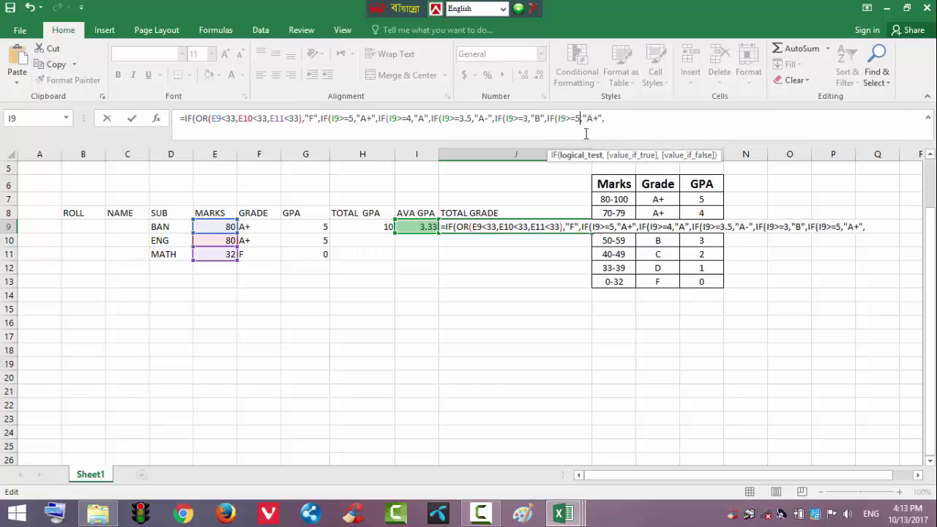
pyautogui.press('BackSpace')
pyautogui.write('2')
pyautogui.click(598, 117)
pyautogui.press('BackSpace')
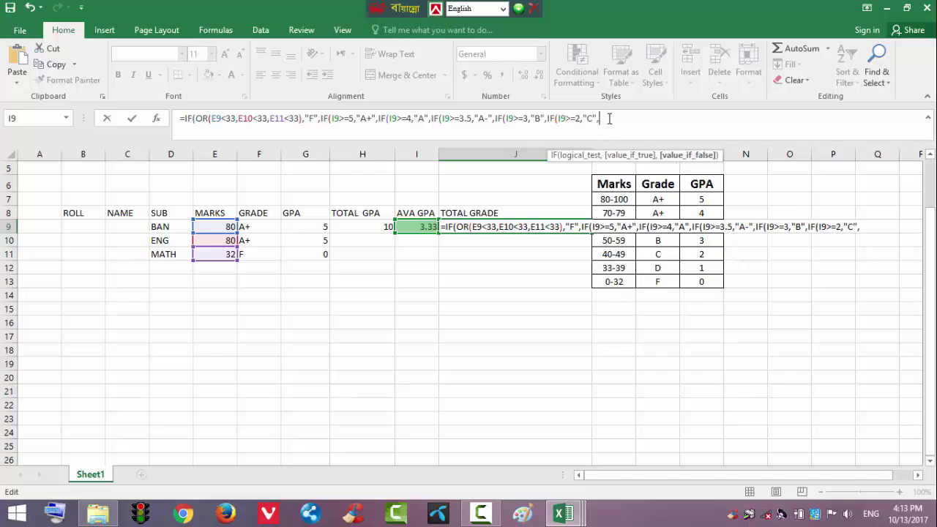
# Append a test giving D when I9 is at least 1
pyautogui.hotkey('ctrl', 'v')
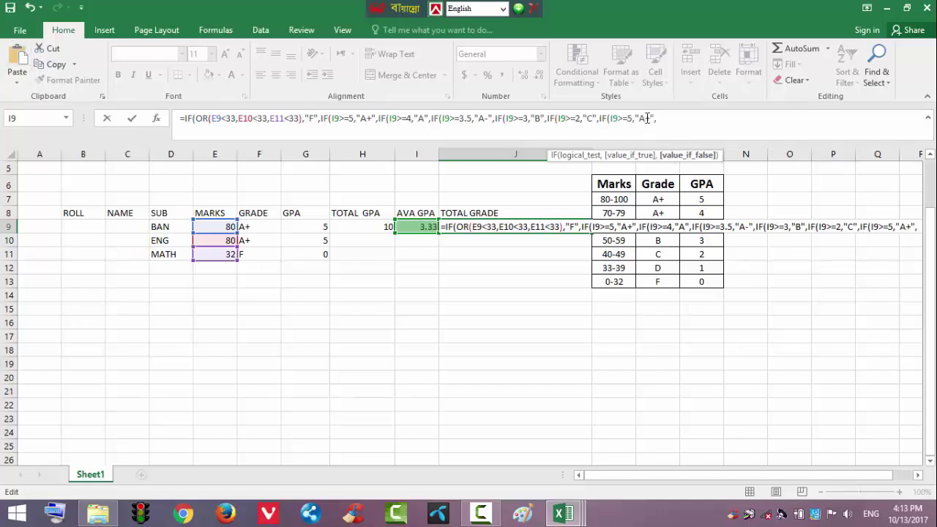
pyautogui.click(630, 119)
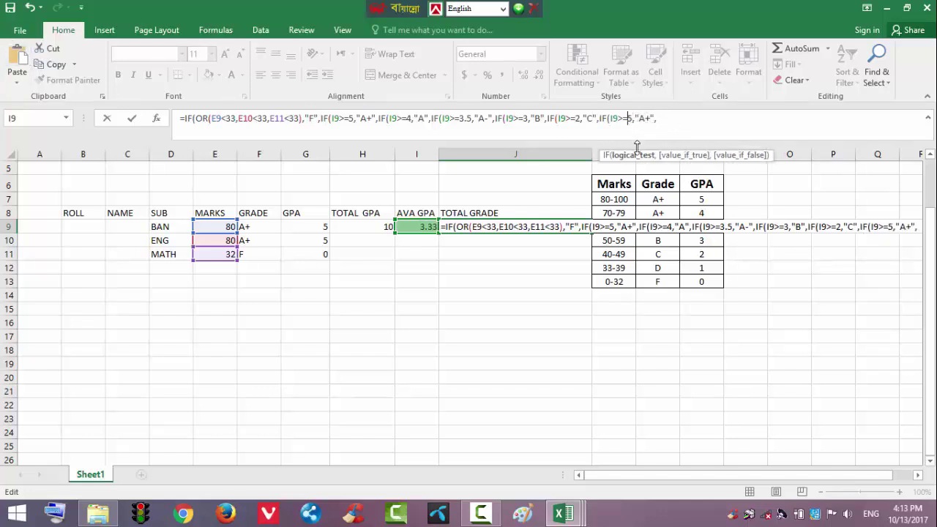
pyautogui.press('BackSpace')
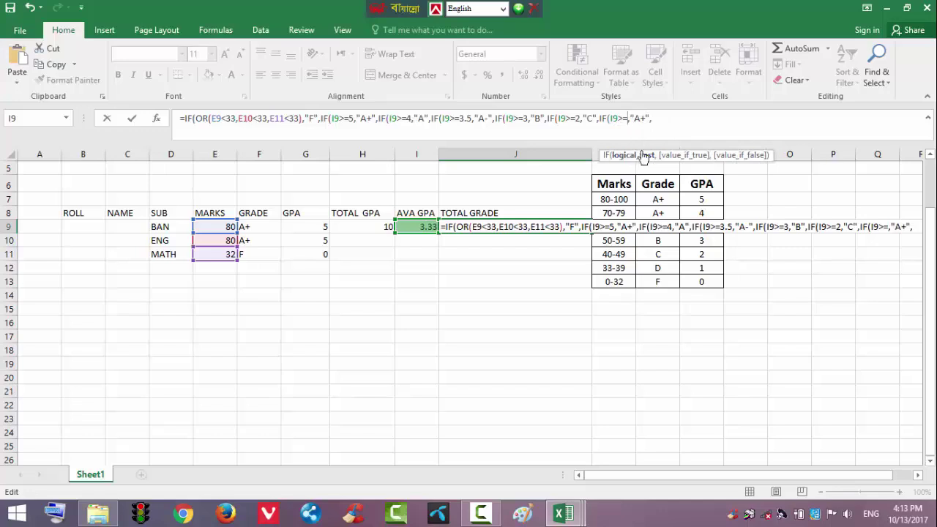
pyautogui.write('1')
pyautogui.click(649, 119)
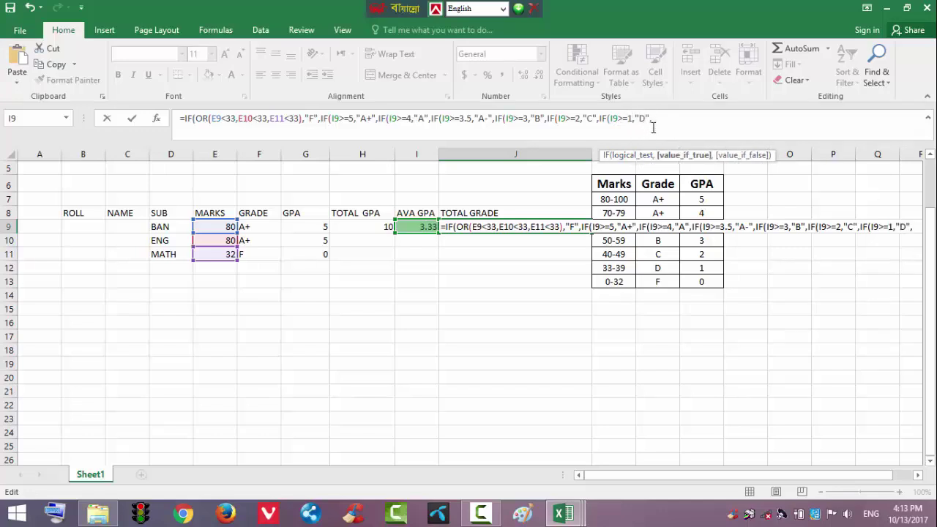
# Append a final test giving F when I9 is at least 0, without a trailing comma
pyautogui.click(684, 117)
pyautogui.click(17, 60)
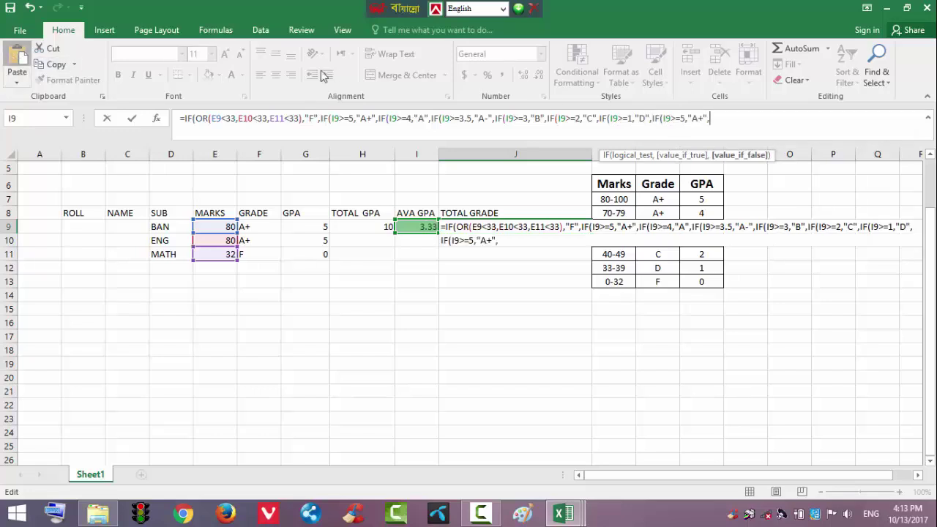
pyautogui.click(686, 119)
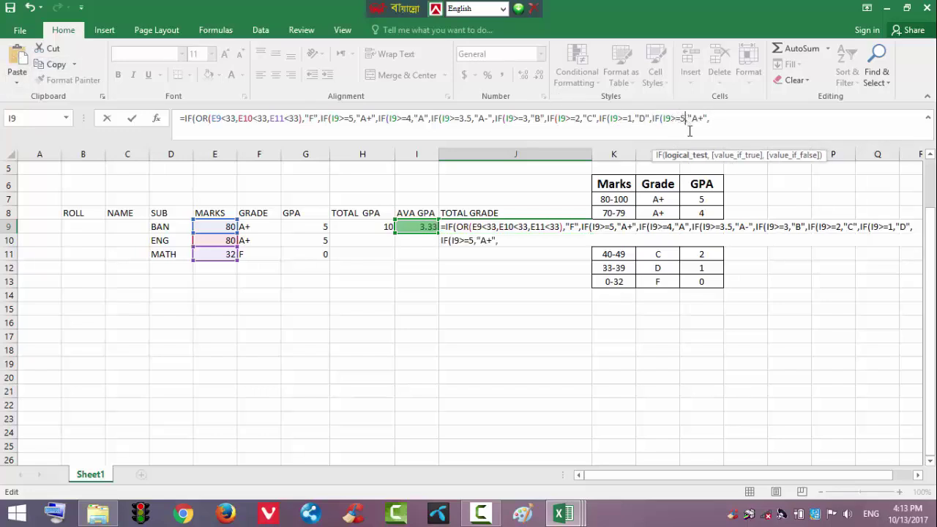
pyautogui.press('BackSpace')
pyautogui.write('0')
pyautogui.click(702, 119)
pyautogui.press('BackSpace')
pyautogui.press('BackSpace')
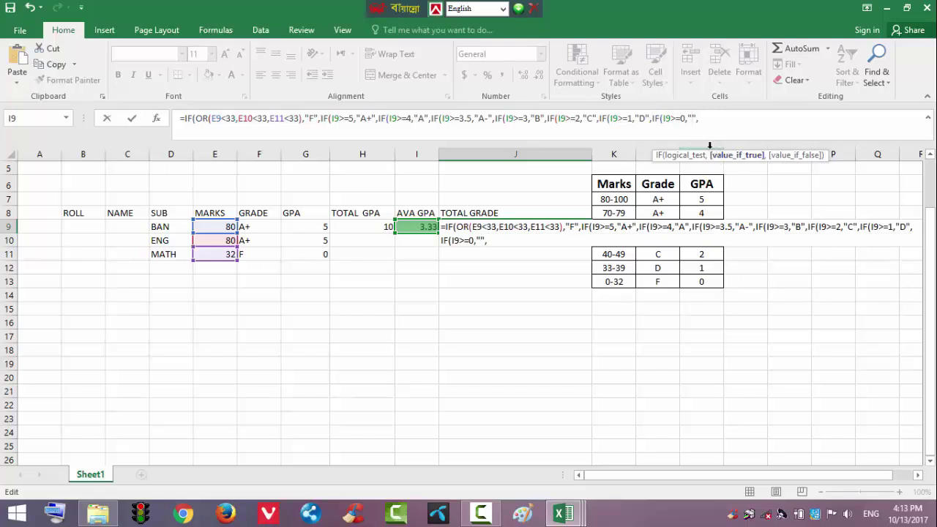
pyautogui.write('F')
pyautogui.click(715, 122)
pyautogui.press('BackSpace')
# Close the nested IFs with the correct number of parentheses and commit J9's formula
pyautogui.write(')))))')
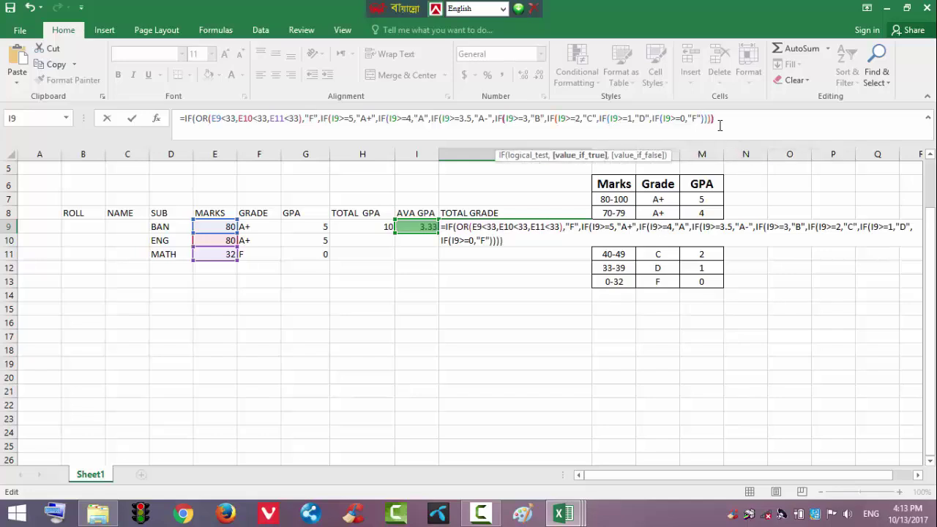
pyautogui.write(')')
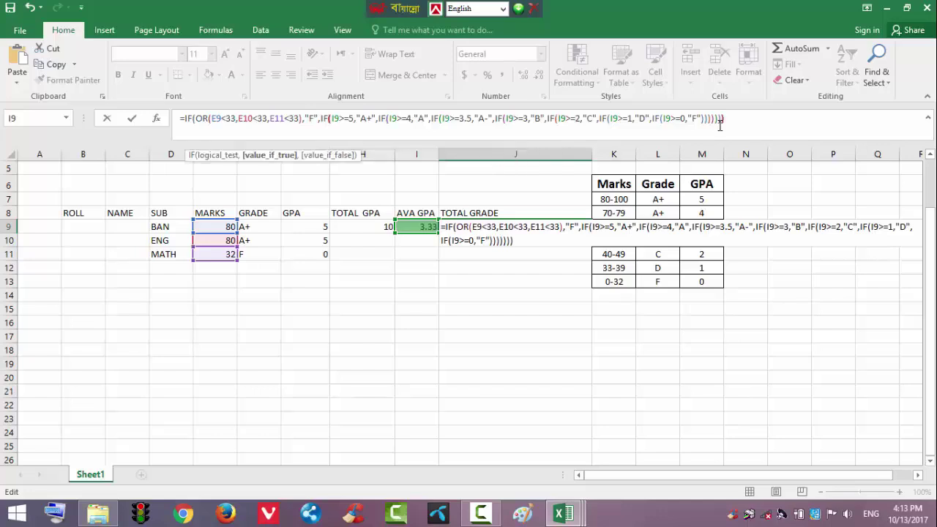
pyautogui.write(')')
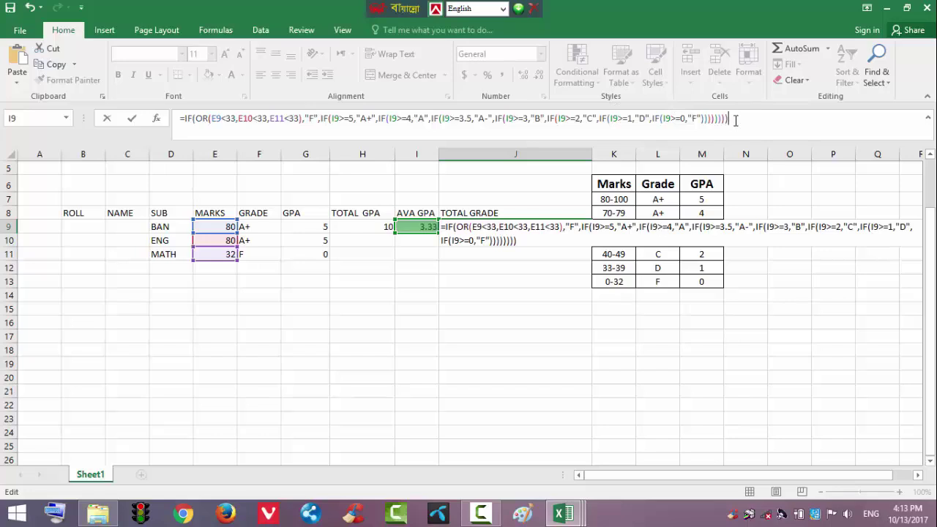
pyautogui.press('BackSpace')
pyautogui.press('BackSpace')
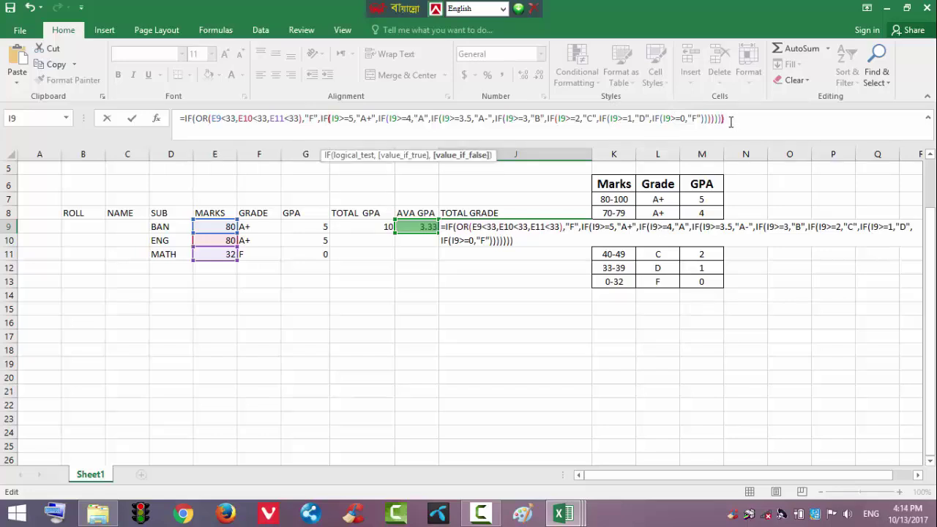
pyautogui.write(')')
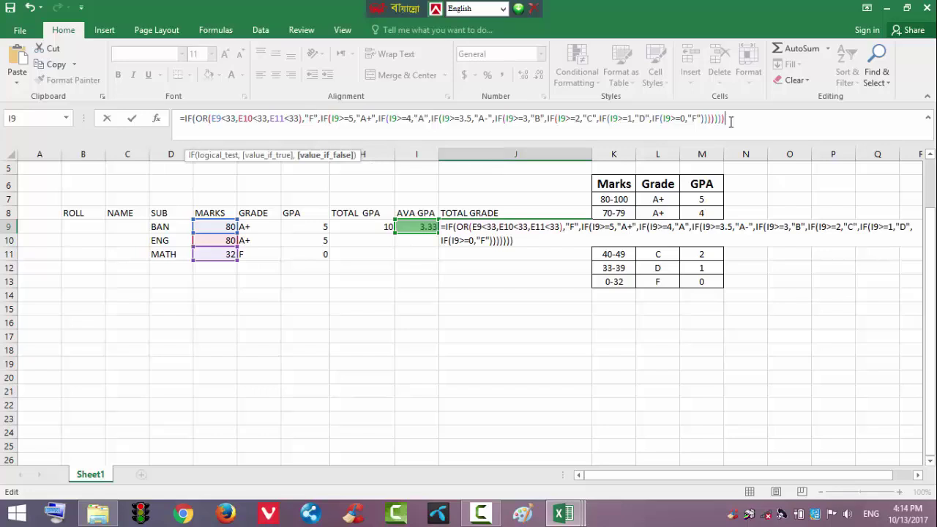
pyautogui.write(')')
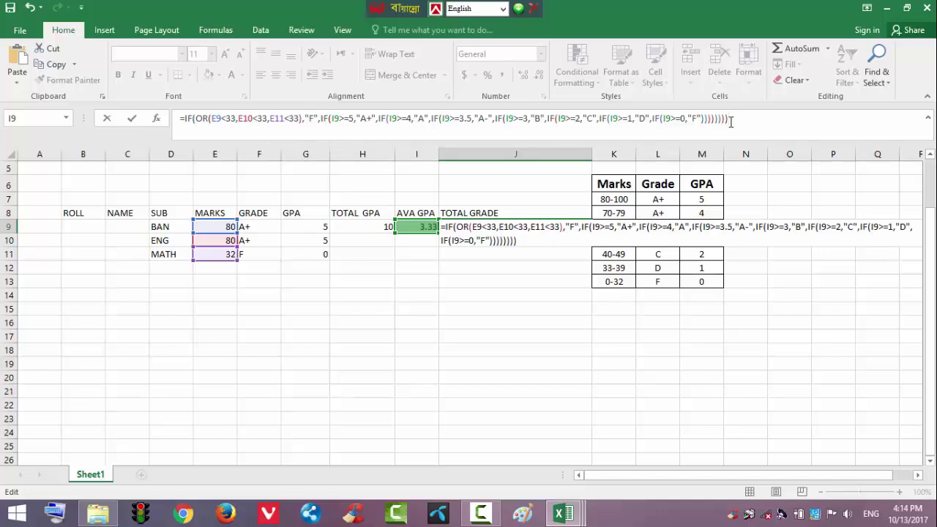
pyautogui.press('Return')
# Change the MATH mark in E11 to 80
pyautogui.click(489, 227)
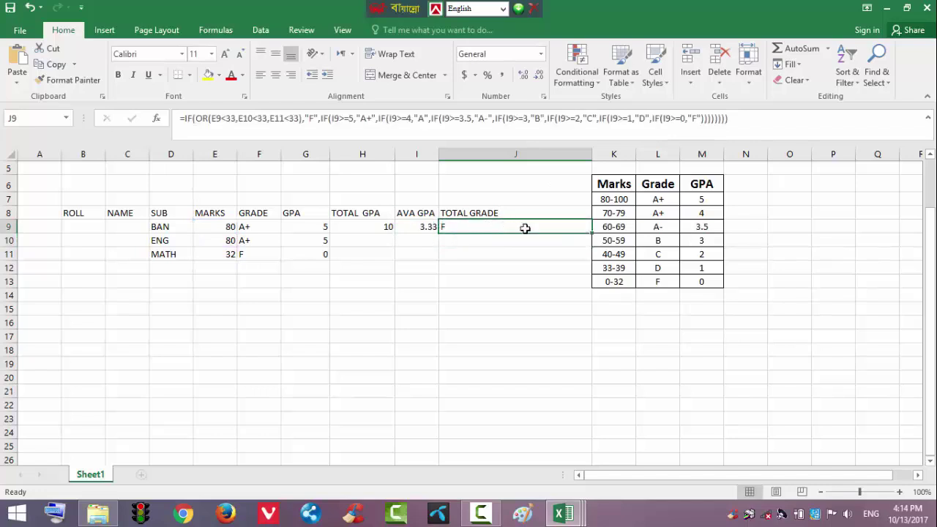
pyautogui.click(224, 255)
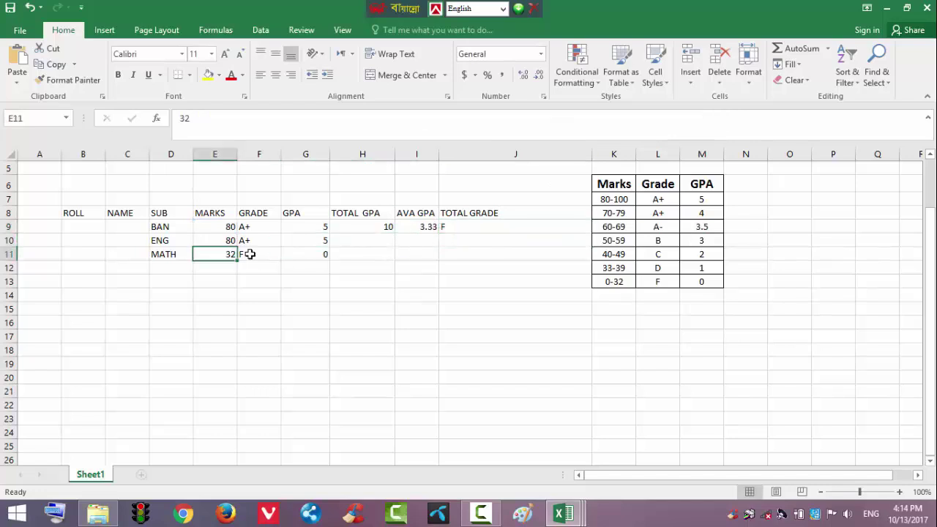
pyautogui.write('80')
pyautogui.click(346, 346)
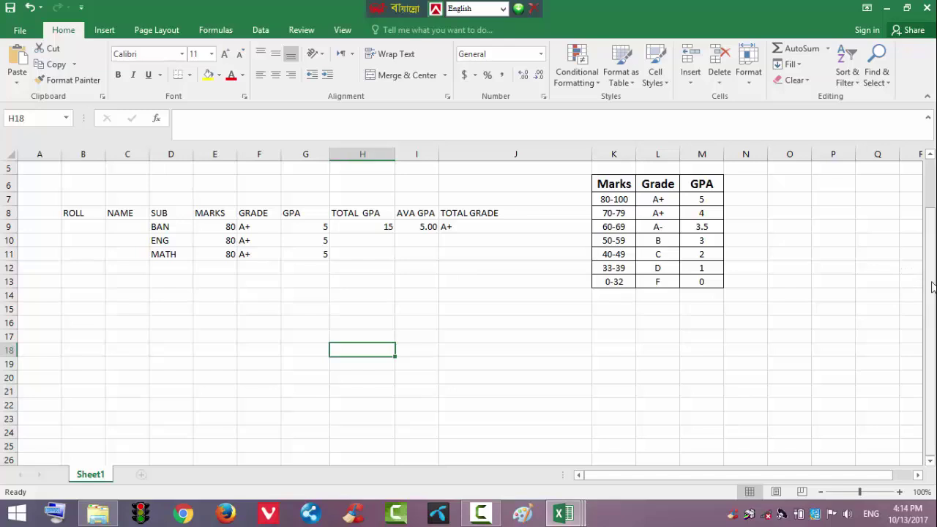
# Narrow column A to a thin strip and select A8:A11
pyautogui.moveTo(933, 286); pyautogui.dragTo(932, 280)
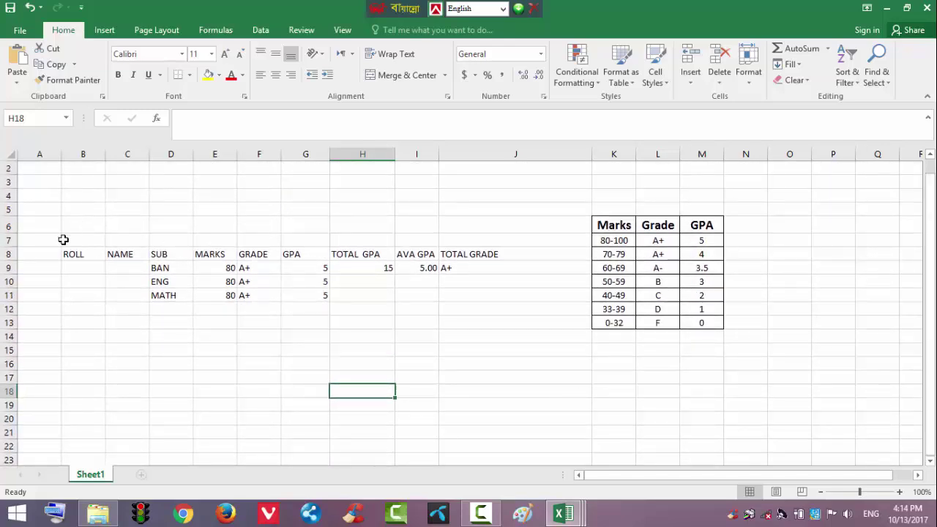
pyautogui.moveTo(56, 156); pyautogui.dragTo(29, 168)
pyautogui.moveTo(20, 254); pyautogui.dragTo(25, 294)
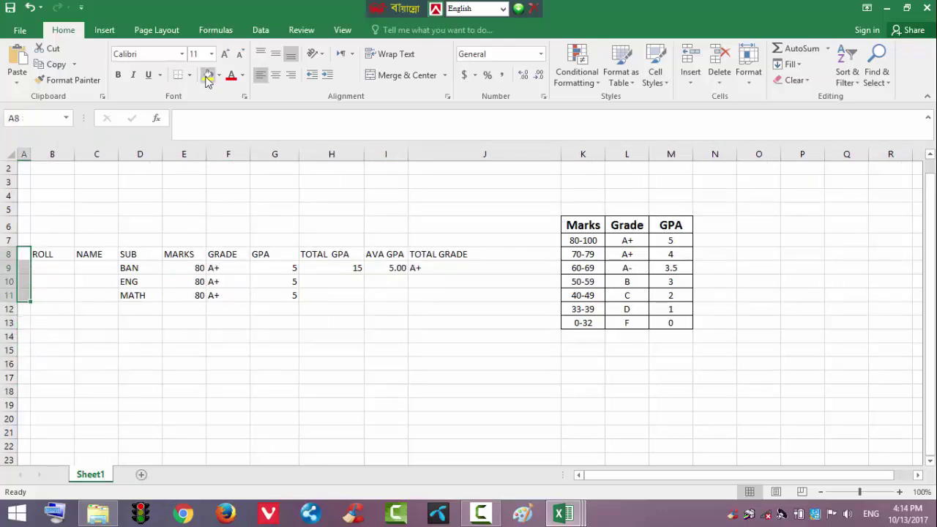
# Fill A8:A11 yellow and insert a new column K before the grade table
pyautogui.click(207, 76)
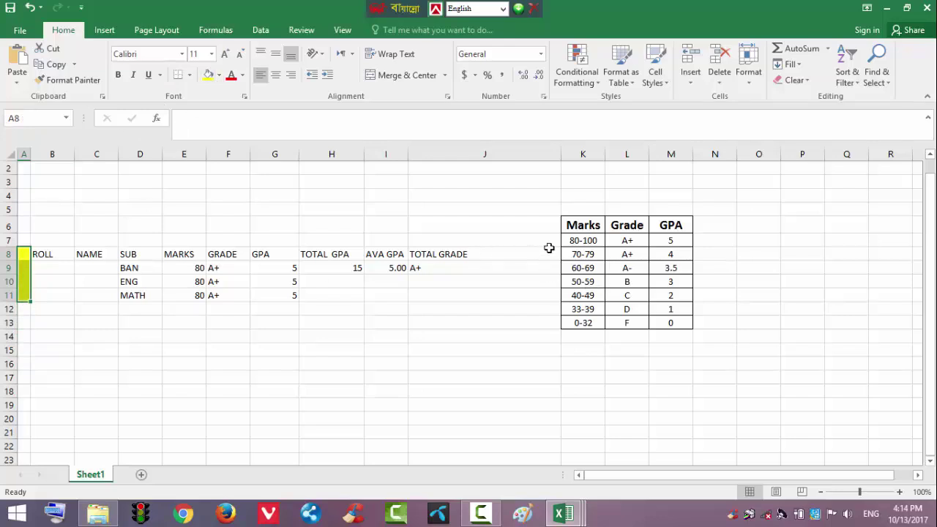
pyautogui.click(513, 257)
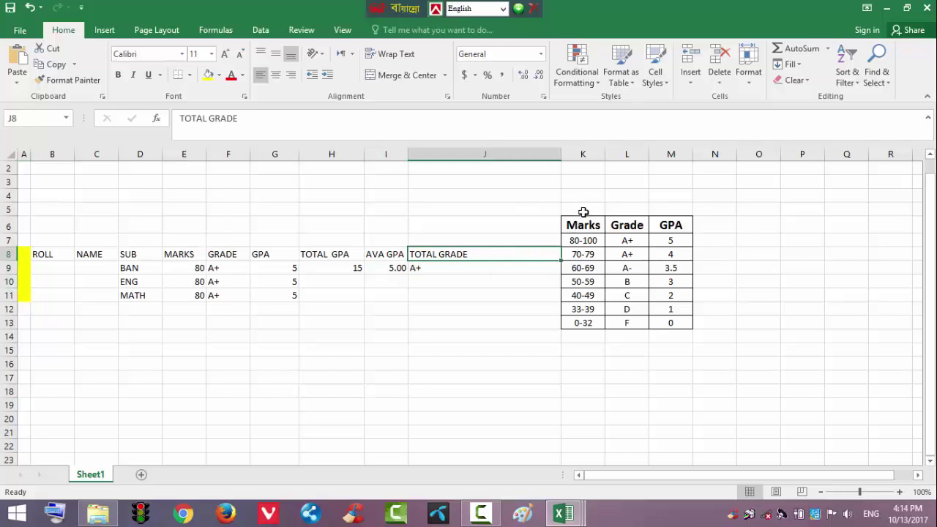
pyautogui.click(578, 205)
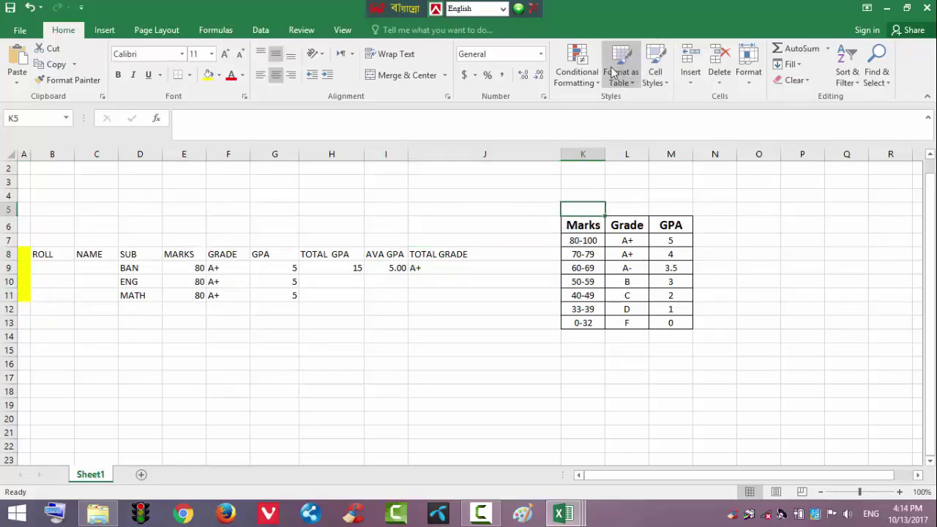
pyautogui.click(688, 58)
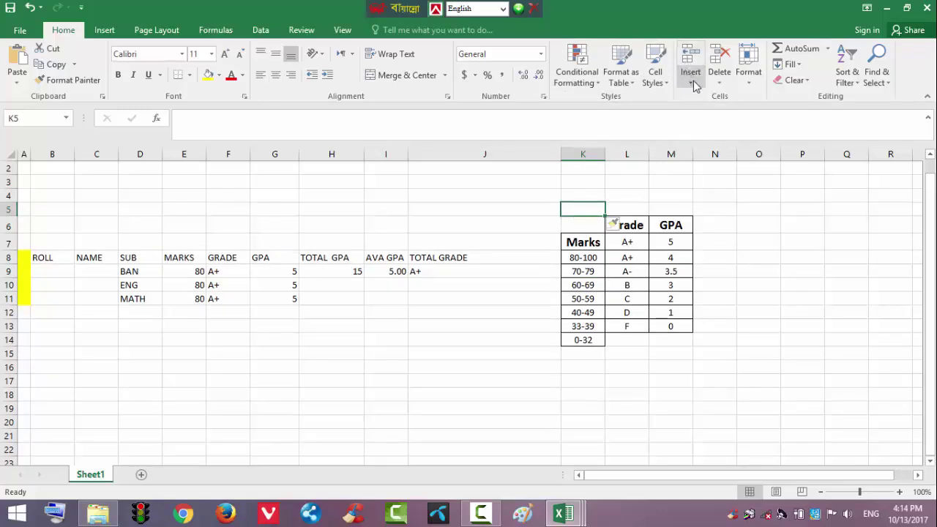
pyautogui.click(692, 80)
pyautogui.click(702, 134)
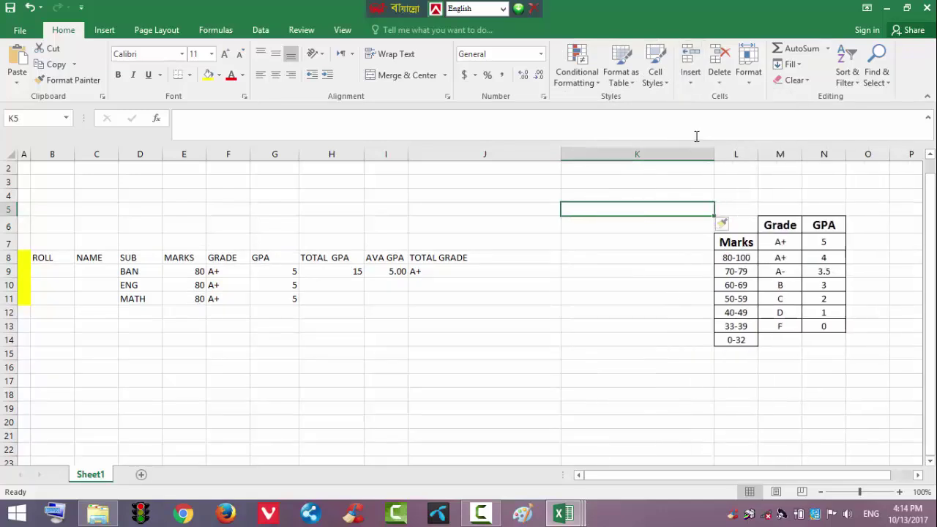
# Narrow column K and fill K8:K11 yellow
pyautogui.moveTo(712, 154); pyautogui.dragTo(475, 184)
pyautogui.click(674, 154)
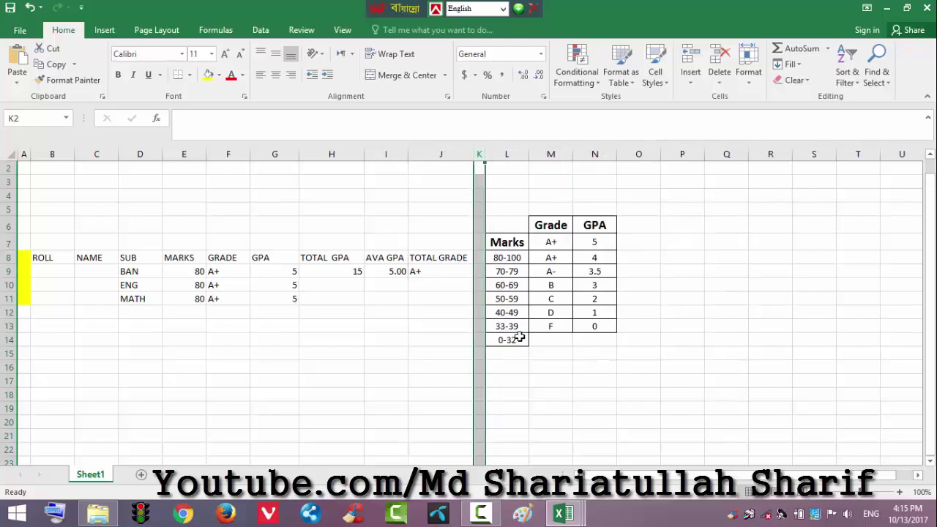
pyautogui.click(396, 327)
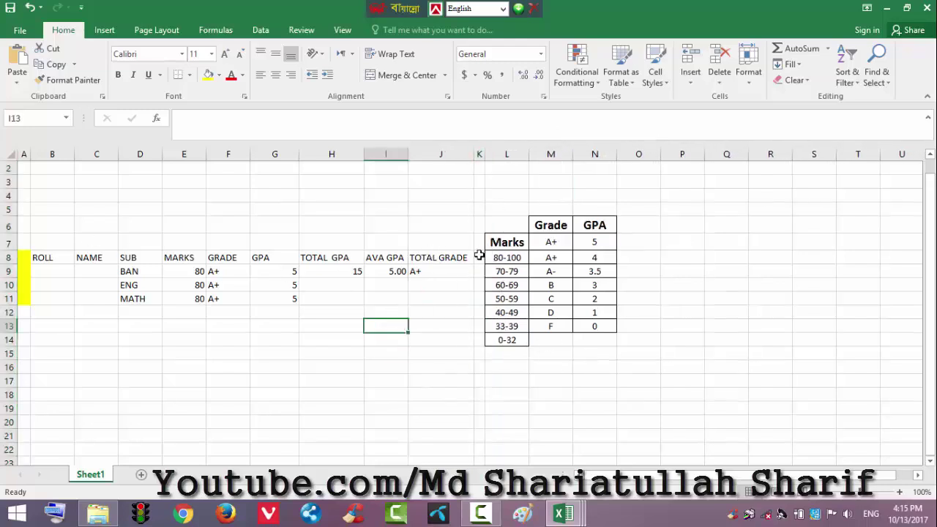
pyautogui.moveTo(479, 256); pyautogui.dragTo(479, 301)
pyautogui.click(205, 76)
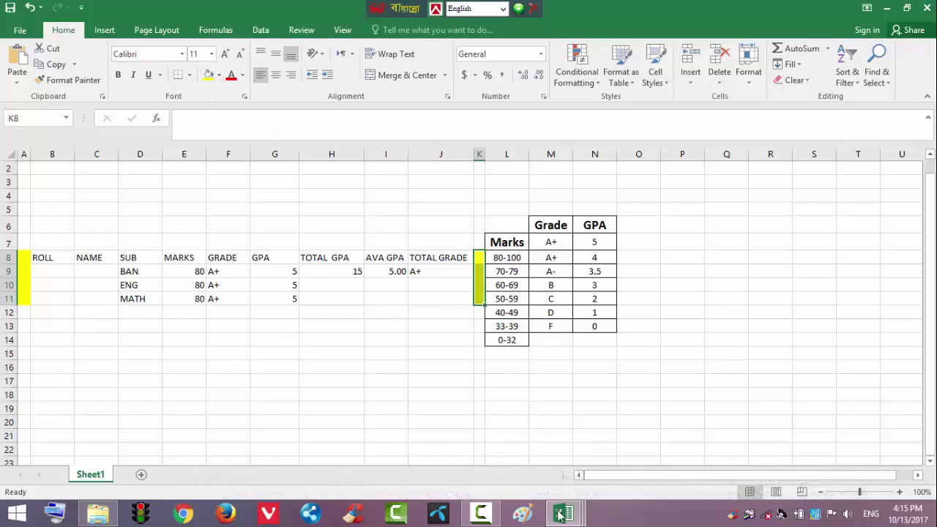
# Glance at the Example workbook, then return to the marks workbook
pyautogui.moveTo(562, 513)
pyautogui.click(437, 452)
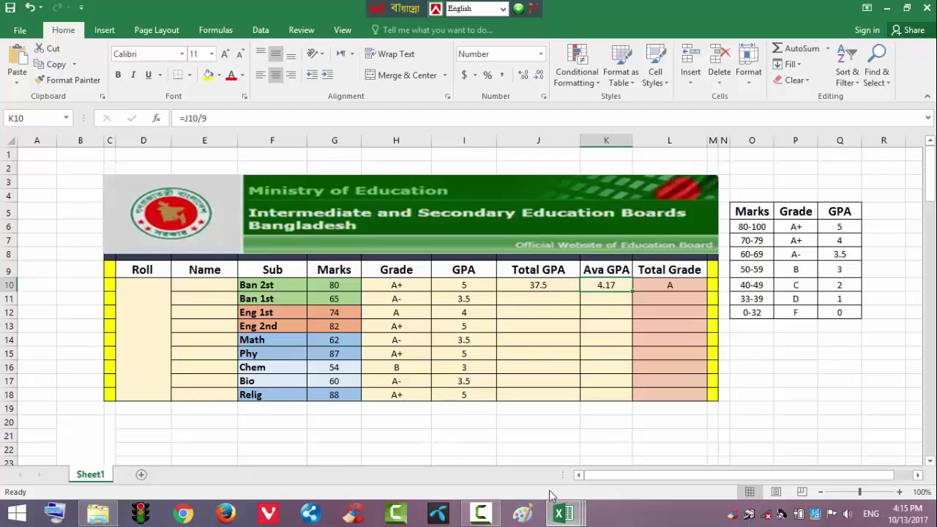
pyautogui.moveTo(563, 512)
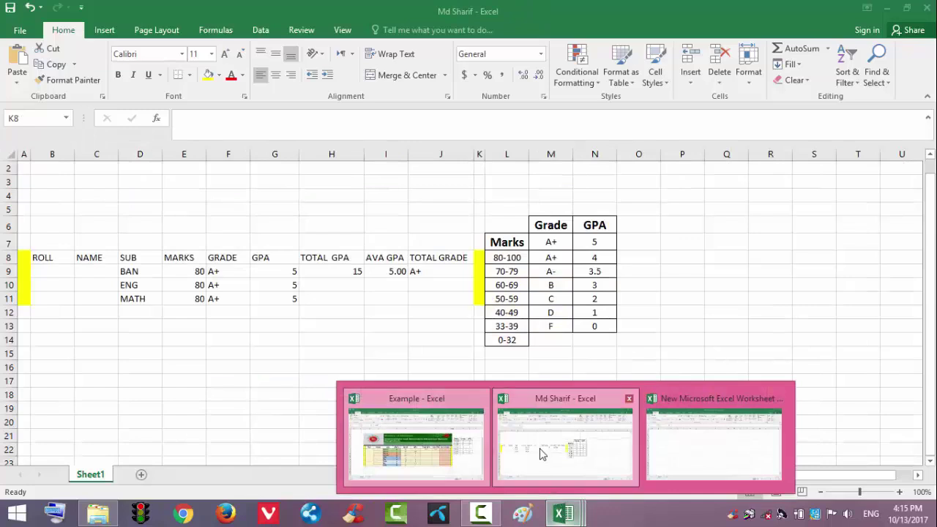
pyautogui.click(542, 454)
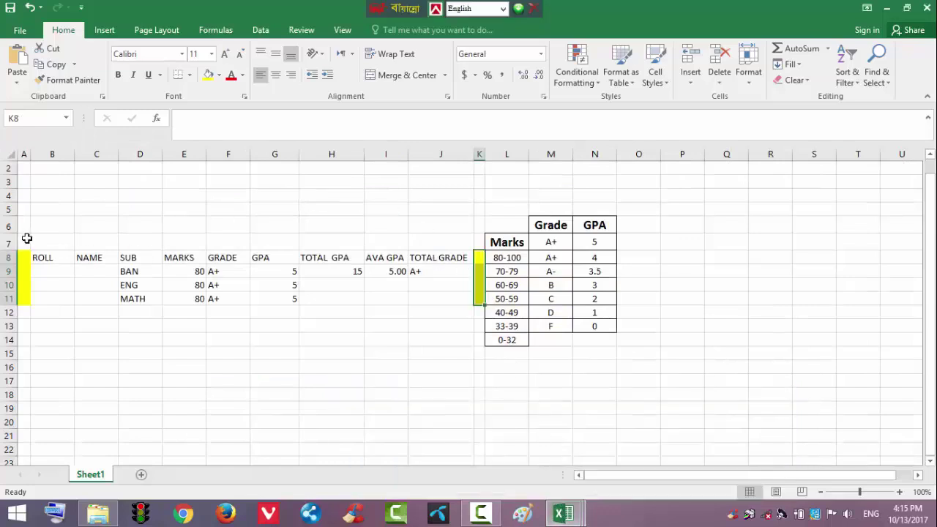
# Fill A7:J7 with a dark colour and B8:J11 with Gold Lighter 60%
pyautogui.moveTo(27, 238); pyautogui.dragTo(480, 245)
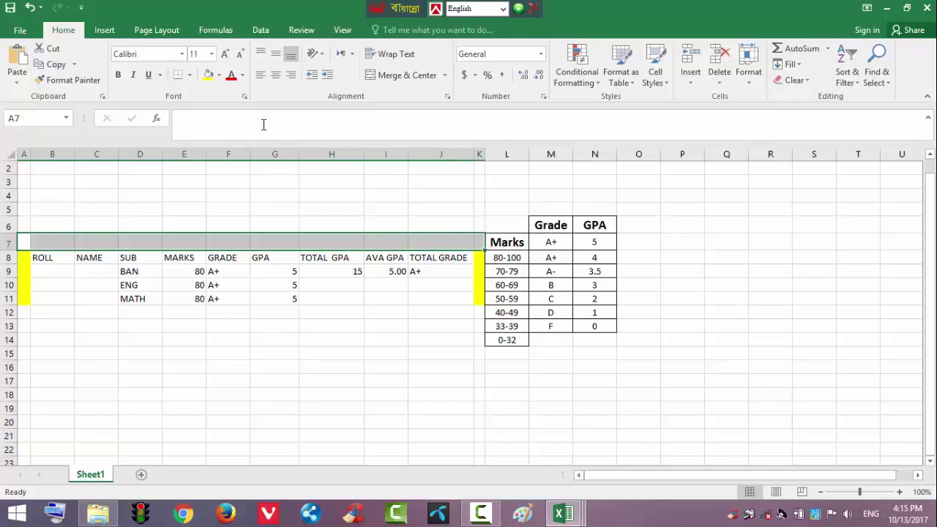
pyautogui.click(219, 75)
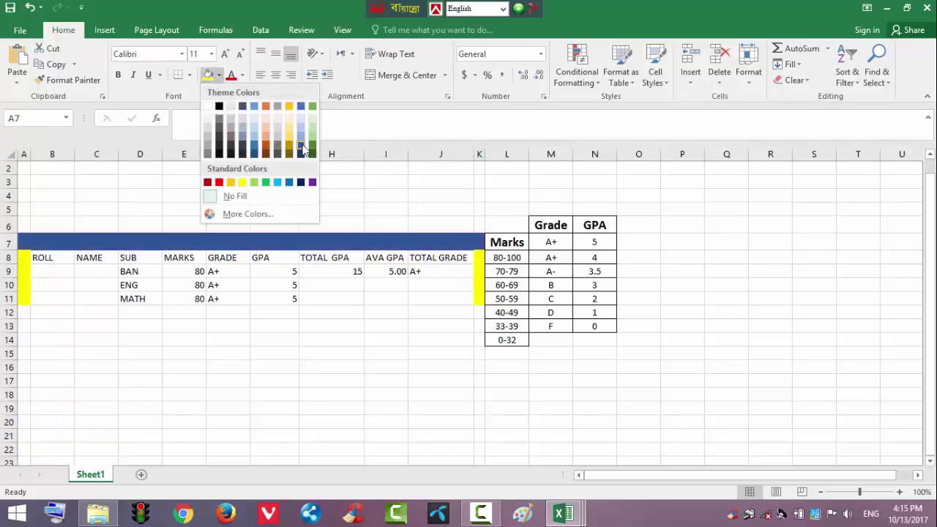
pyautogui.click(244, 157)
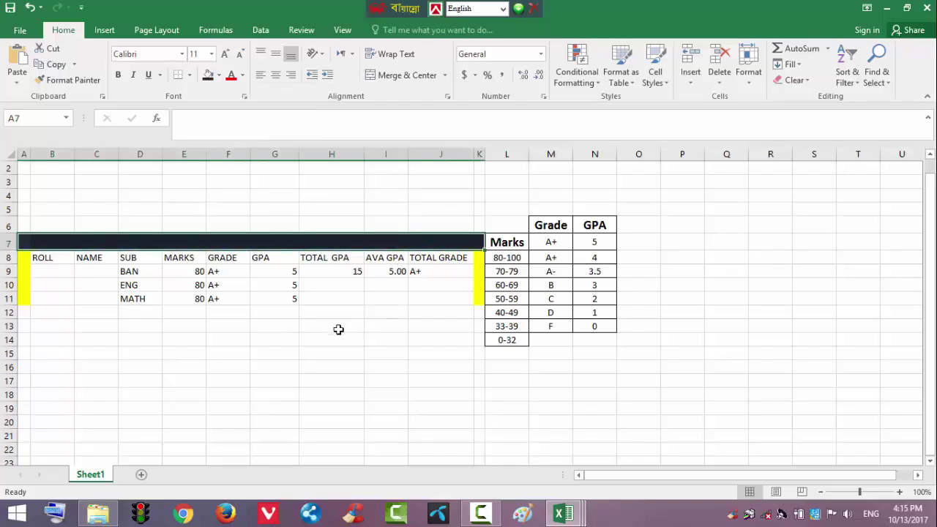
pyautogui.click(606, 388)
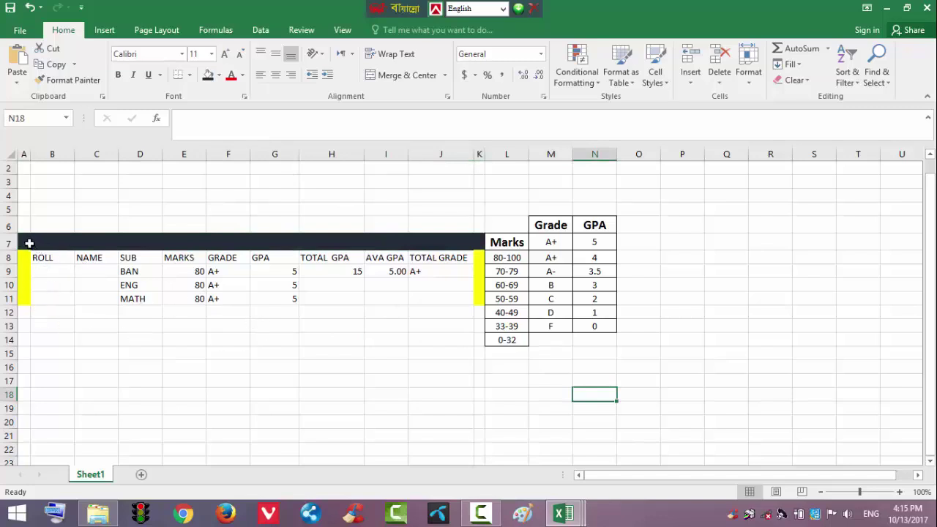
pyautogui.moveTo(34, 254); pyautogui.dragTo(437, 293)
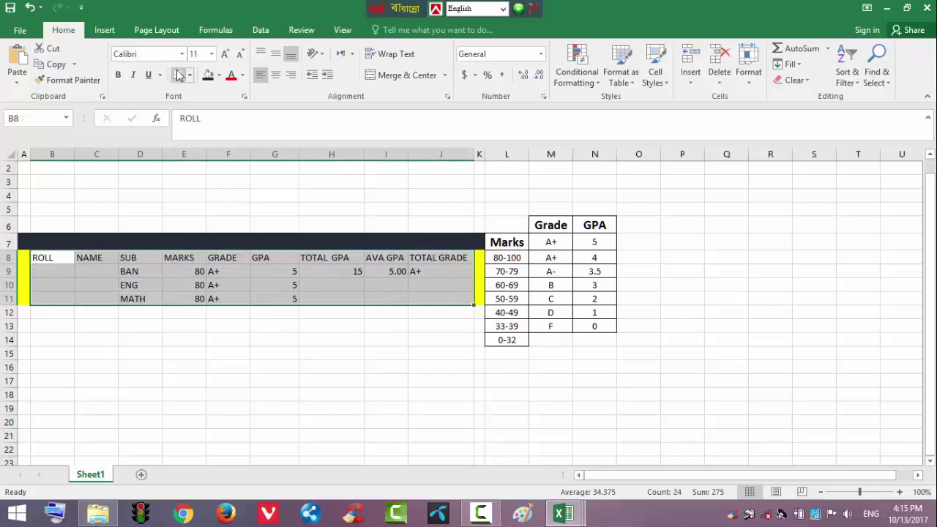
pyautogui.click(219, 76)
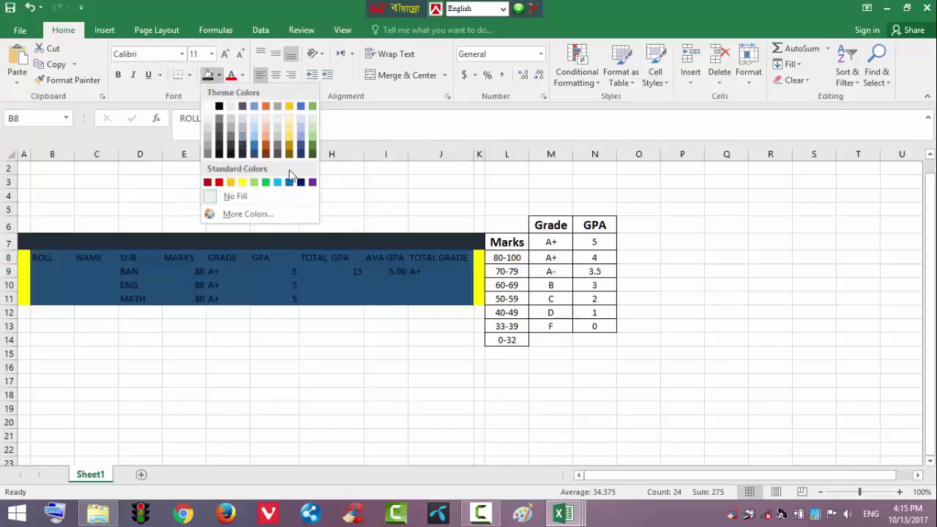
pyautogui.click(287, 130)
pyautogui.click(329, 380)
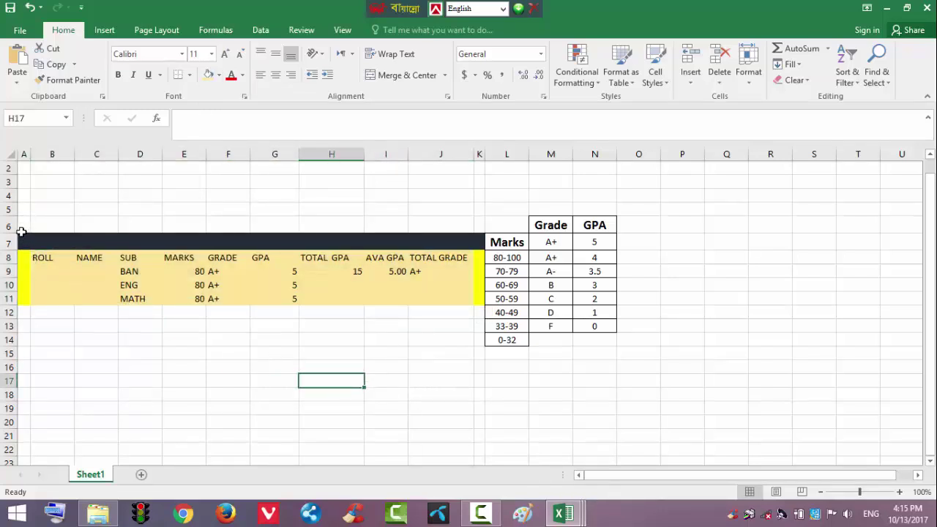
# Apply All Borders to A6:K11, then start inserting a picture from a file
pyautogui.moveTo(19, 228); pyautogui.dragTo(478, 293)
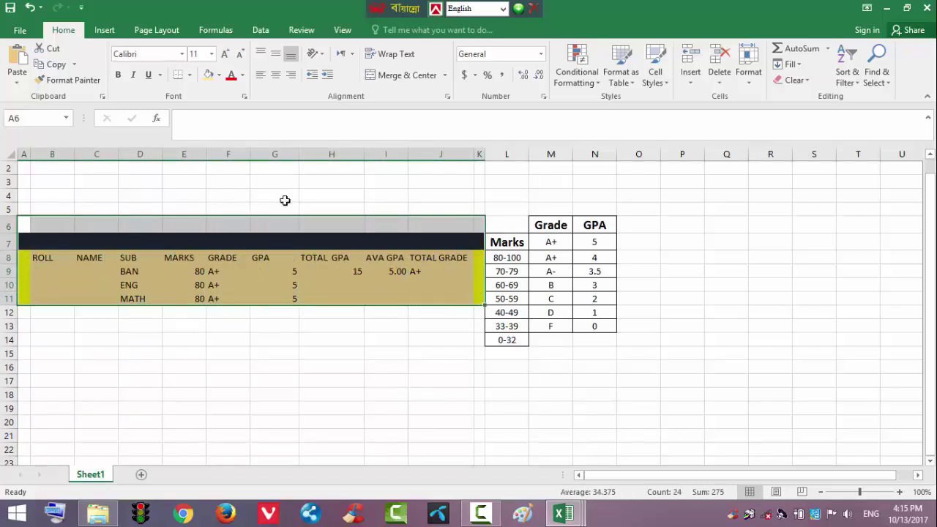
pyautogui.click(189, 75)
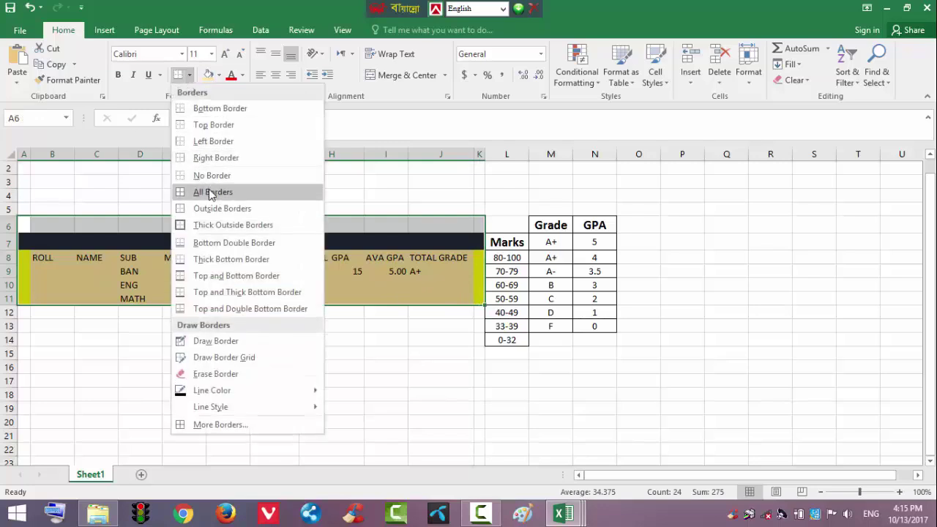
pyautogui.click(210, 192)
pyautogui.click(300, 363)
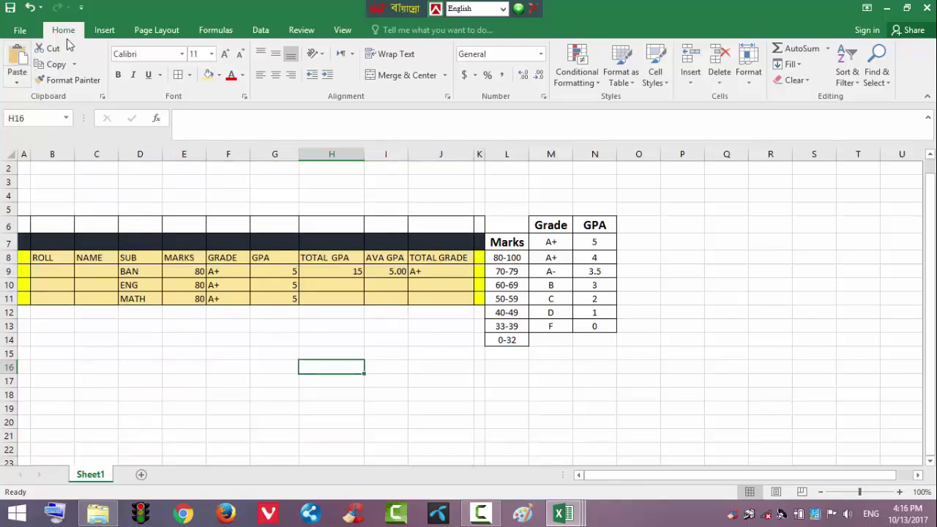
pyautogui.click(104, 33)
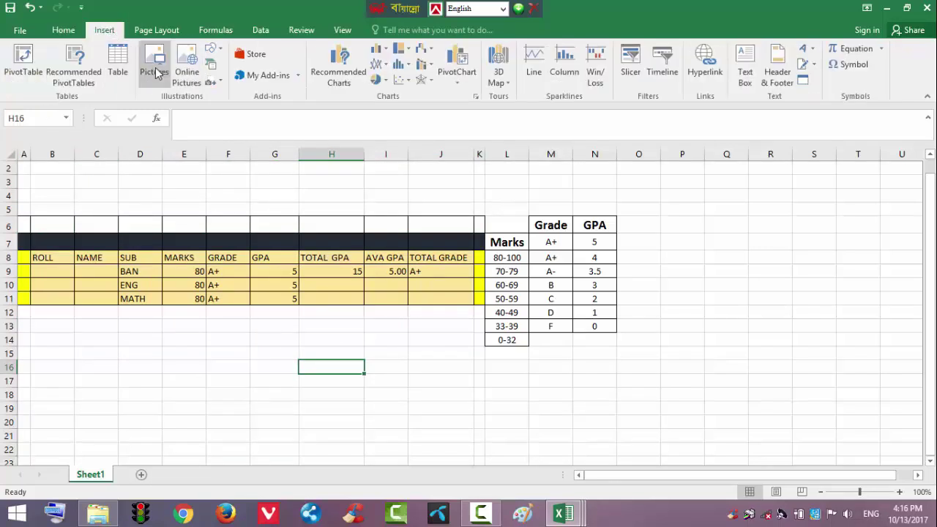
pyautogui.click(155, 66)
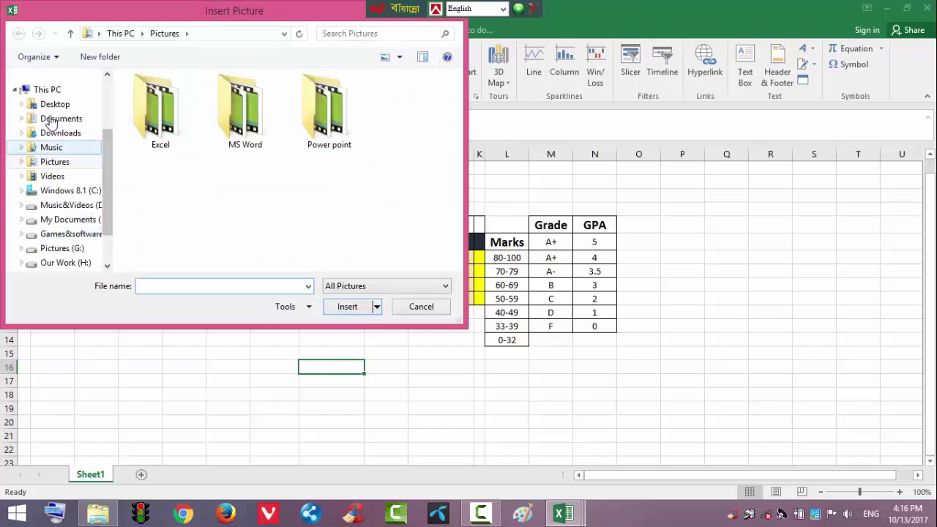
# Insert the Untitled banner image from the Desktop above the table, narrowed to end near column K
pyautogui.click(55, 104)
pyautogui.click(241, 148)
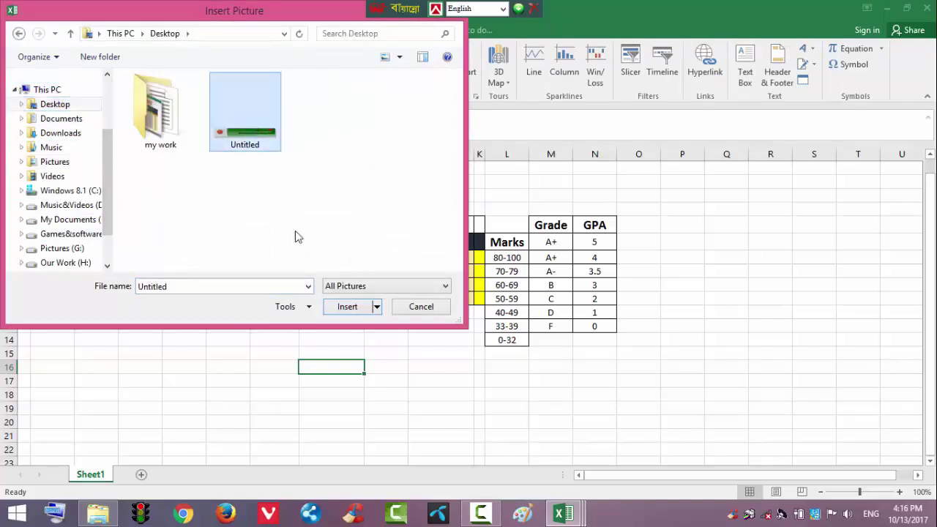
pyautogui.click(352, 306)
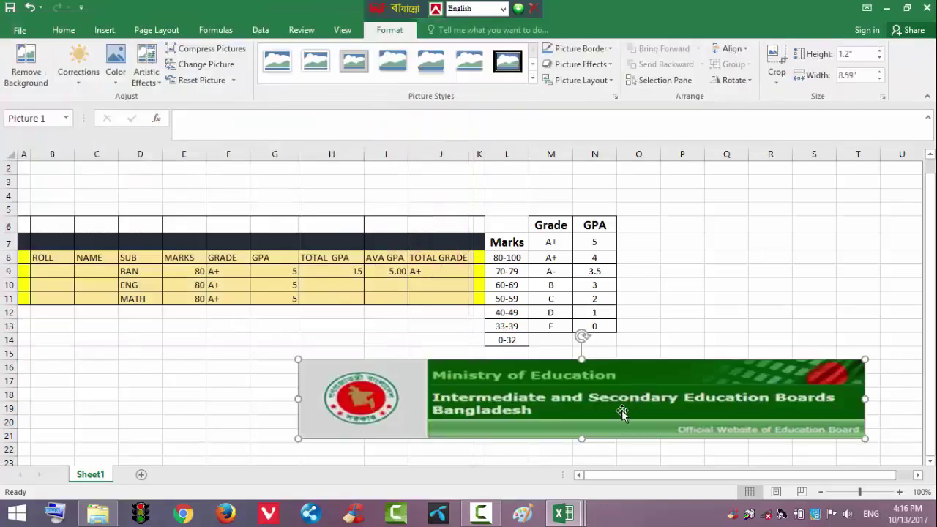
pyautogui.moveTo(556, 370); pyautogui.dragTo(331, 208)
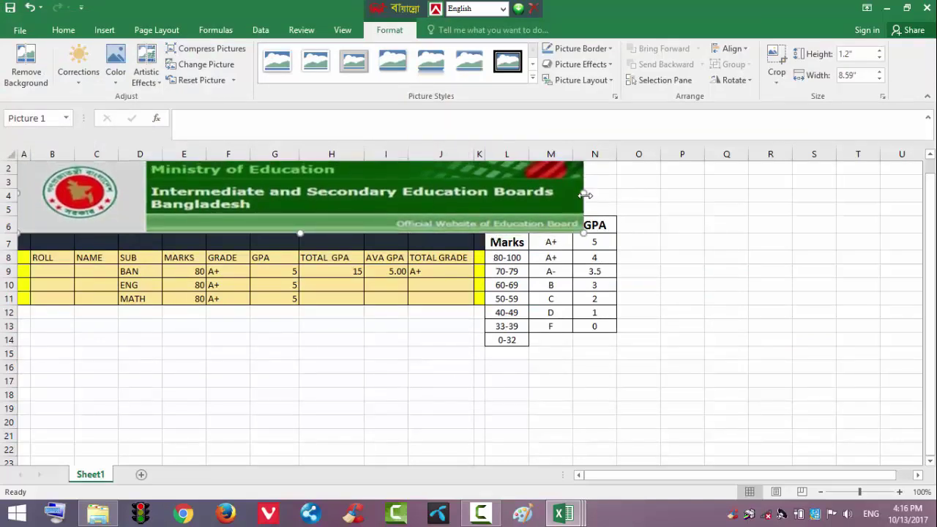
pyautogui.moveTo(584, 192); pyautogui.dragTo(487, 203)
pyautogui.moveTo(360, 205); pyautogui.dragTo(359, 220)
pyautogui.click(453, 416)
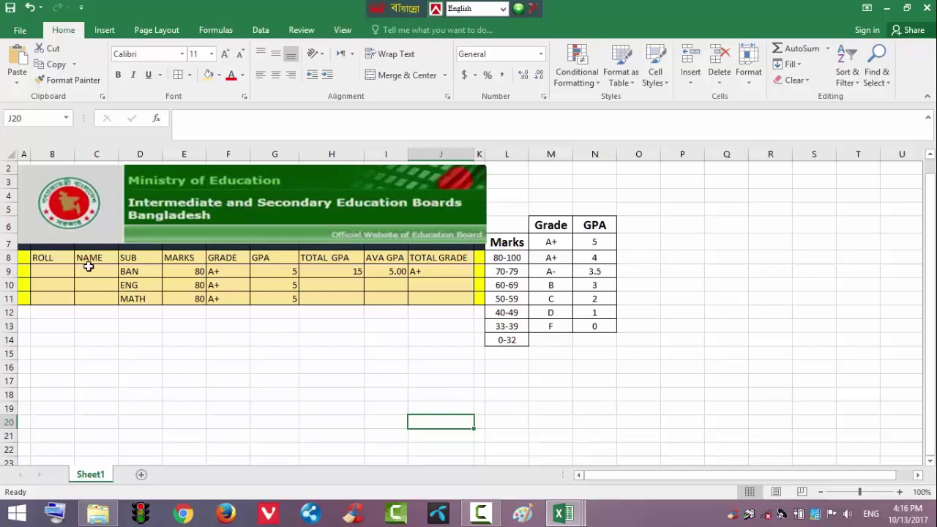
# Merge C9:C11 and type the first student's name into it
pyautogui.moveTo(88, 268); pyautogui.dragTo(102, 291)
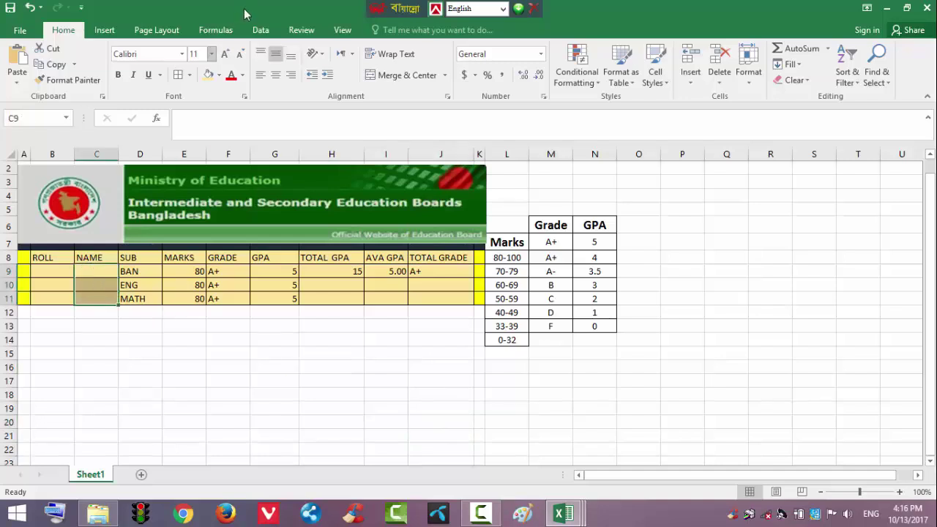
pyautogui.click(386, 76)
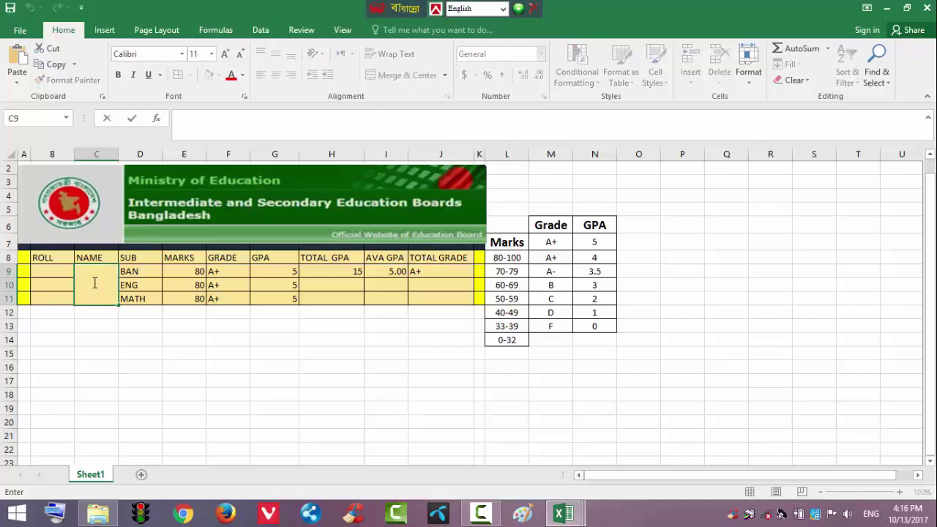
pyautogui.write('h')
pyautogui.write('HdR')
pyautogui.press('BackSpace')
pyautogui.press('BackSpace')
pyautogui.write('harif')
# Enter roll number 1 in B9:B11 and merge and center those cells
pyautogui.moveTo(42, 275); pyautogui.dragTo(62, 289)
pyautogui.write('1')
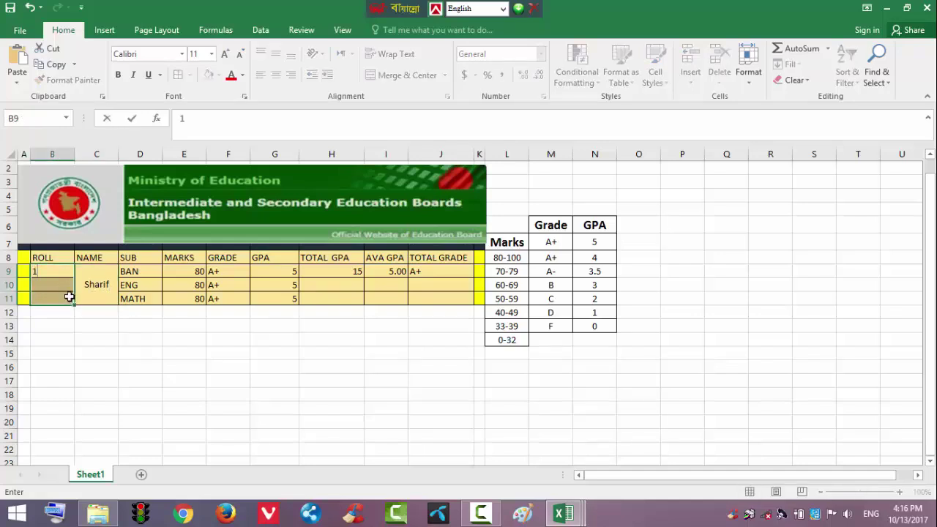
pyautogui.click(229, 395)
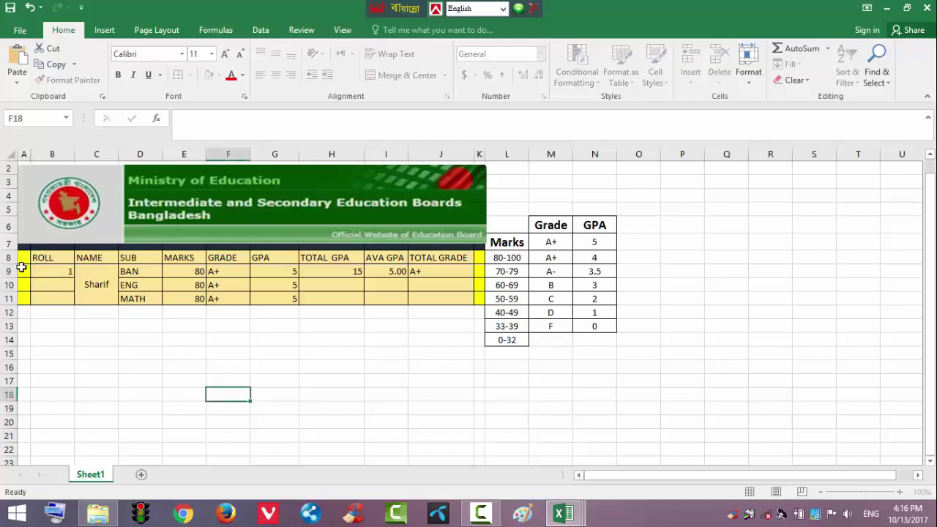
pyautogui.moveTo(40, 271); pyautogui.dragTo(55, 299)
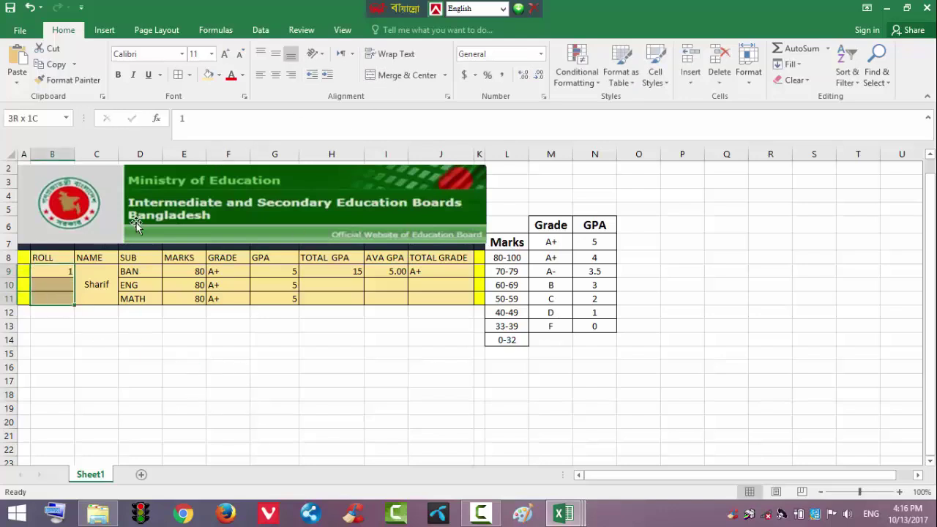
pyautogui.click(388, 74)
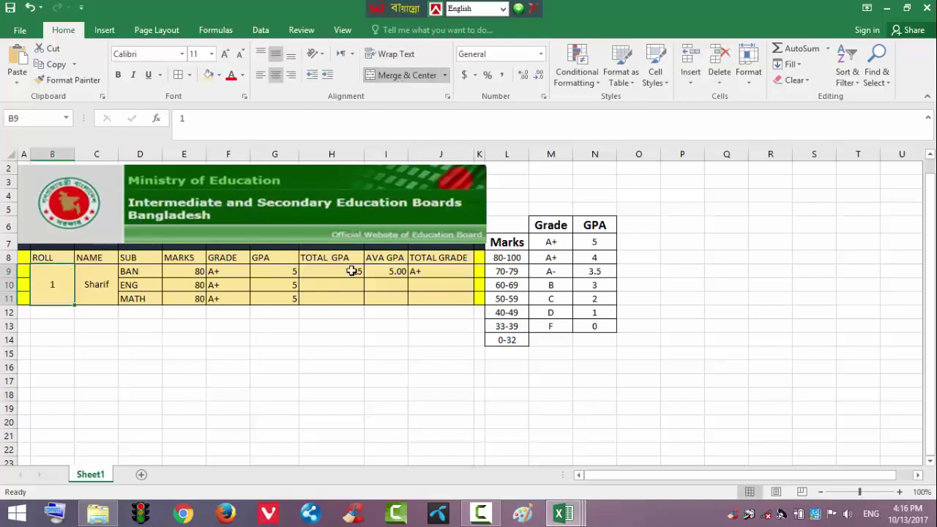
pyautogui.moveTo(353, 271); pyautogui.dragTo(341, 297)
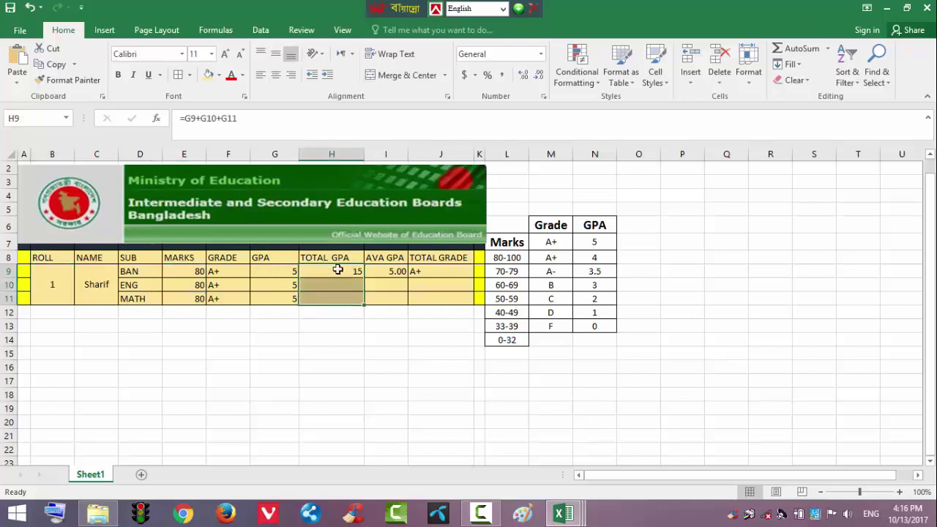
# Merge H9:H11, I9:I11 and J9:J11 into single total GPA, average GPA and grade cells
pyautogui.click(412, 75)
pyautogui.moveTo(398, 272); pyautogui.dragTo(432, 300)
pyautogui.click(413, 75)
pyautogui.click(408, 74)
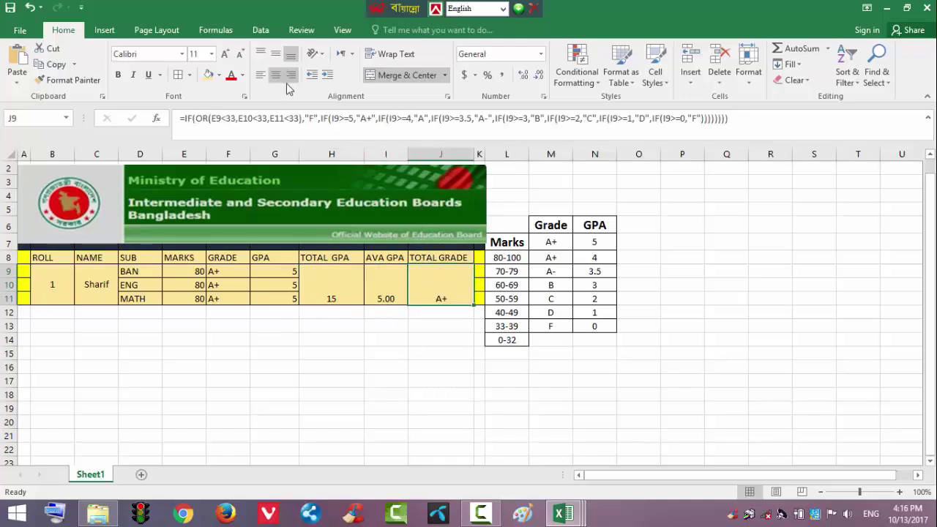
# Middle-align the merged A+, 5.00 and 15 cells vertically
pyautogui.click(279, 58)
pyautogui.click(386, 292)
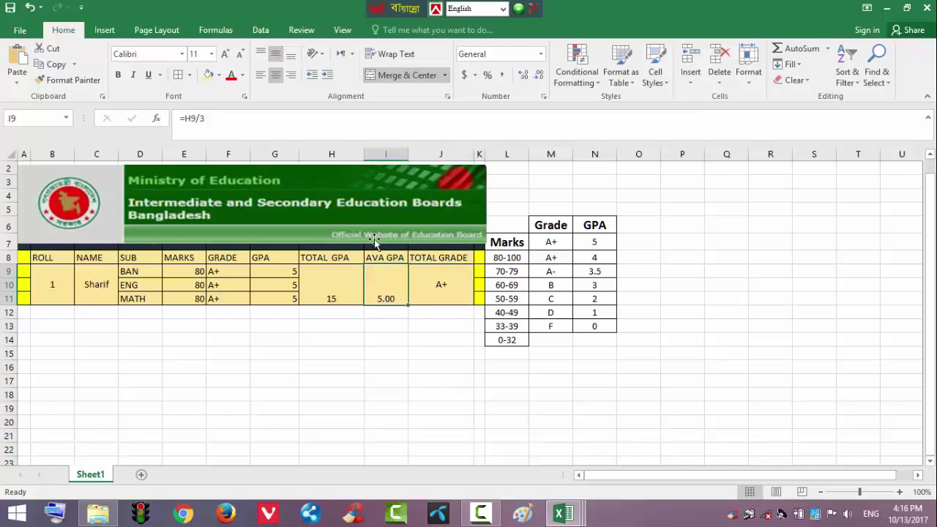
pyautogui.click(275, 56)
pyautogui.click(331, 285)
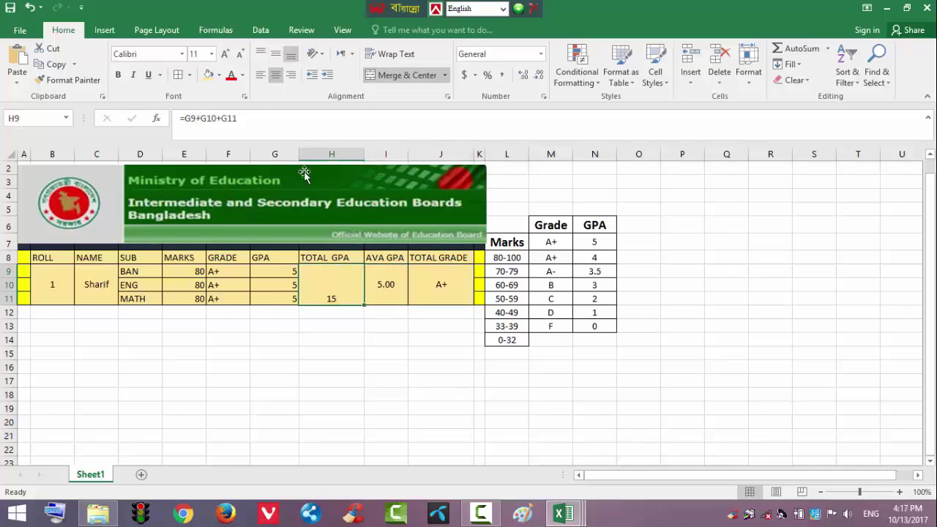
pyautogui.click(276, 55)
pyautogui.click(365, 394)
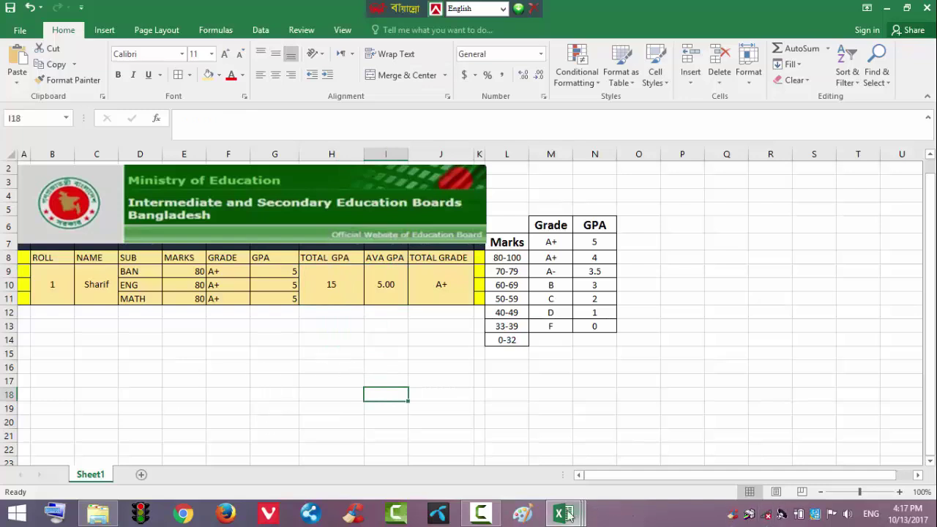
# Compare with the finished result sheet in the other workbook, then return to Gpa Sheet
pyautogui.moveTo(564, 513)
pyautogui.click(430, 456)
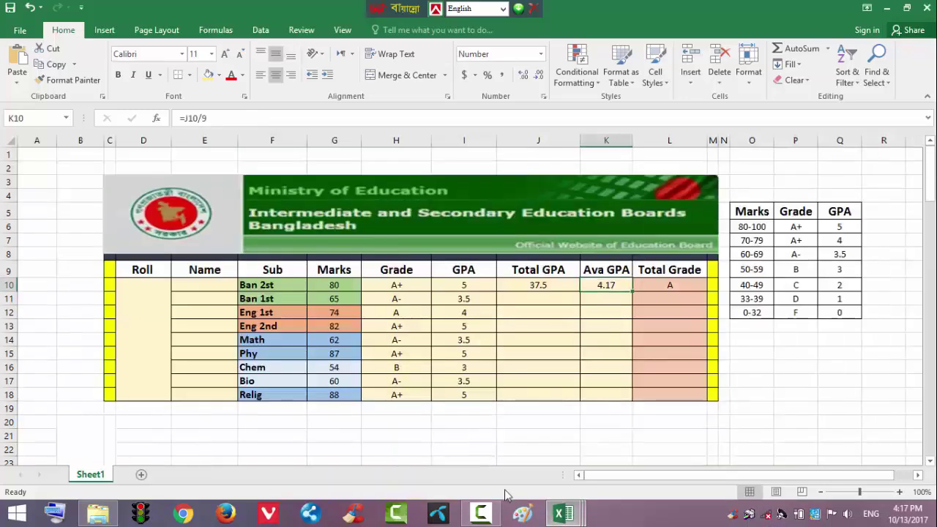
pyautogui.moveTo(564, 514)
pyautogui.click(582, 474)
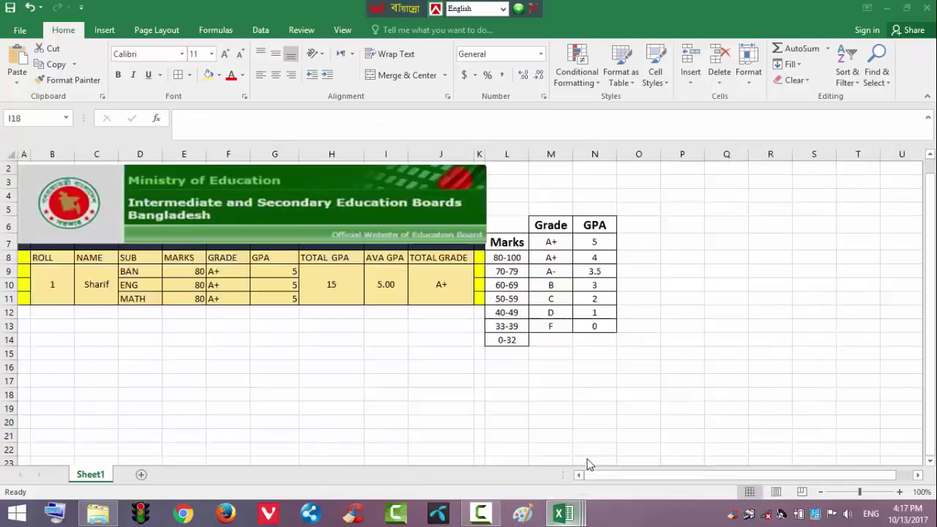
# Move the grading key's Marks ranges in column L up one row beside Grade and GPA
pyautogui.click(170, 261)
pyautogui.moveTo(169, 261); pyautogui.dragTo(188, 299)
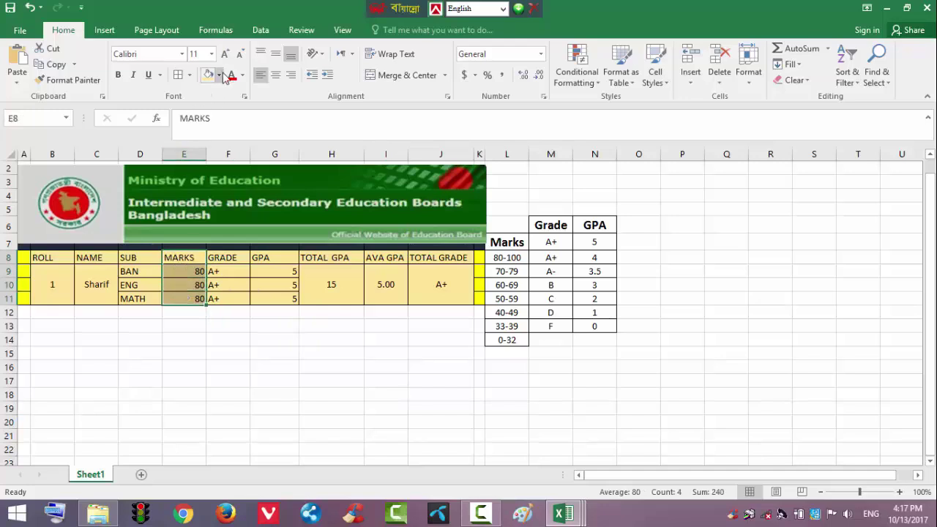
pyautogui.click(387, 396)
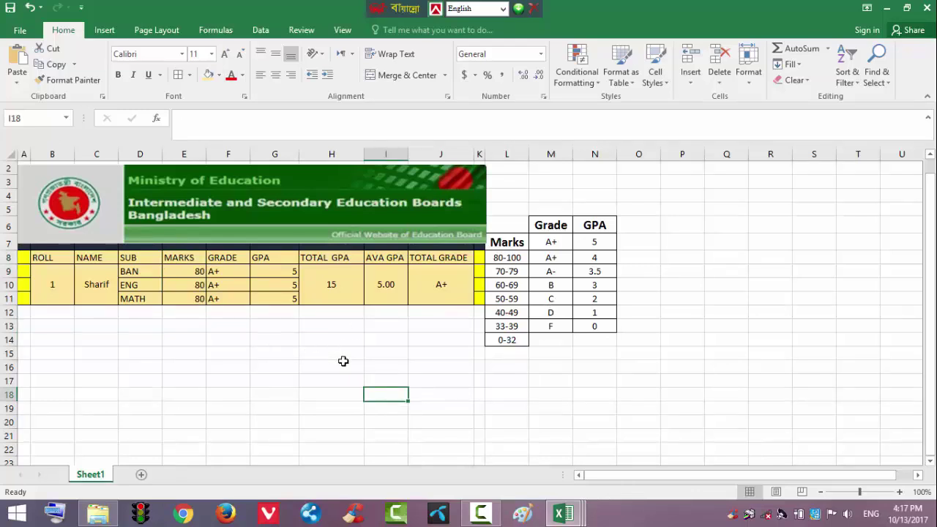
pyautogui.click(501, 209)
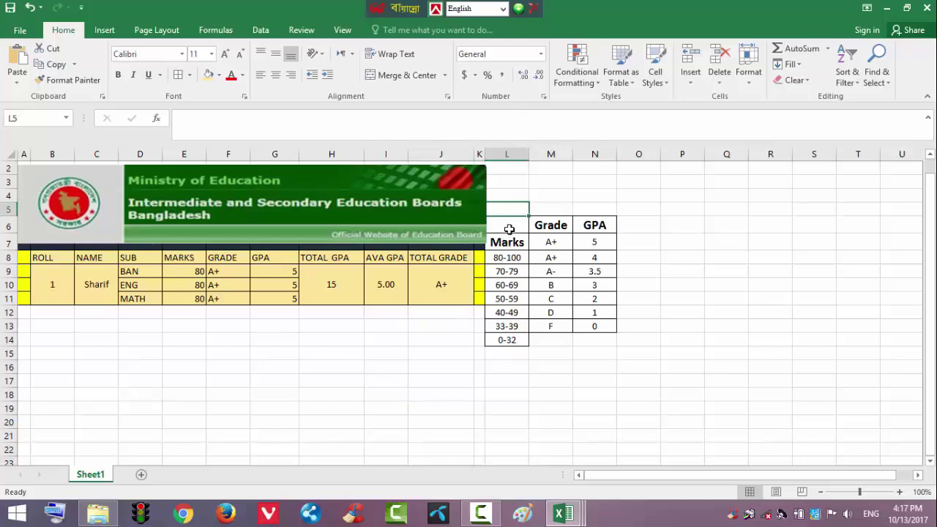
pyautogui.click(506, 240)
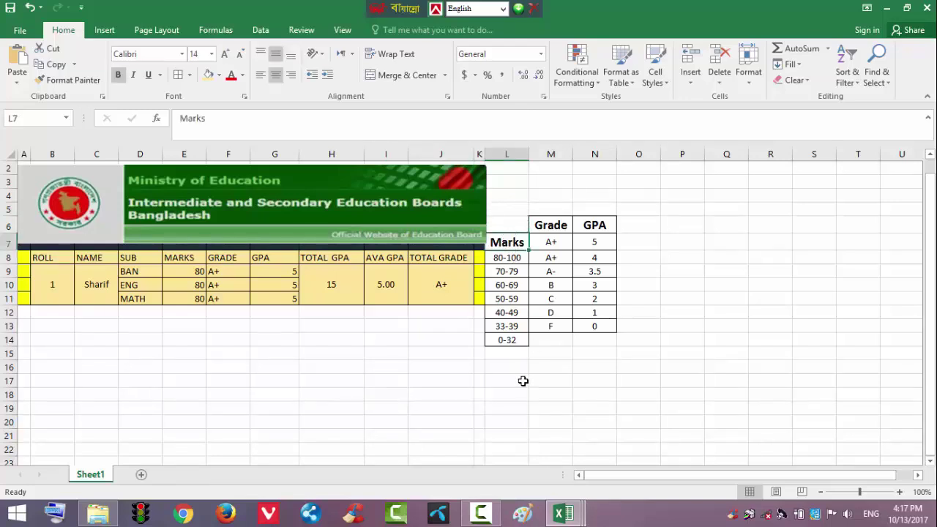
pyautogui.moveTo(516, 355); pyautogui.dragTo(506, 221)
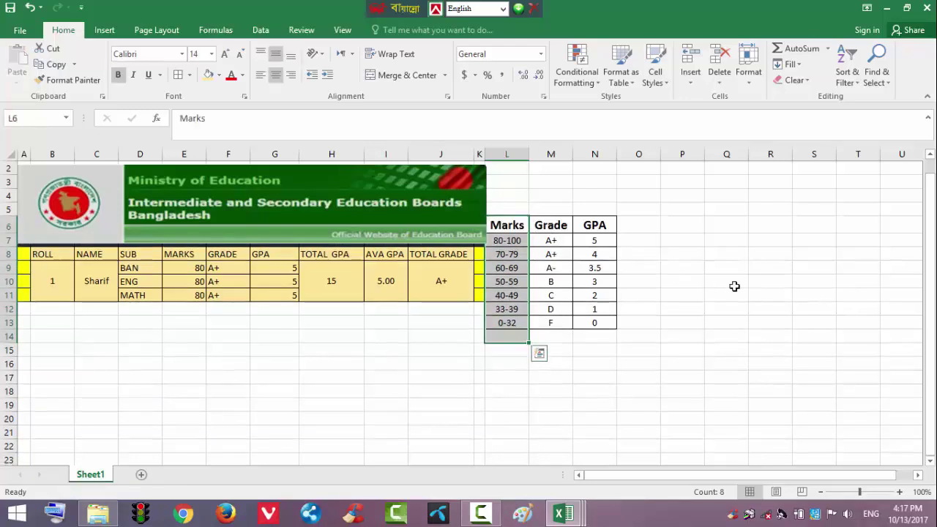
pyautogui.click(732, 293)
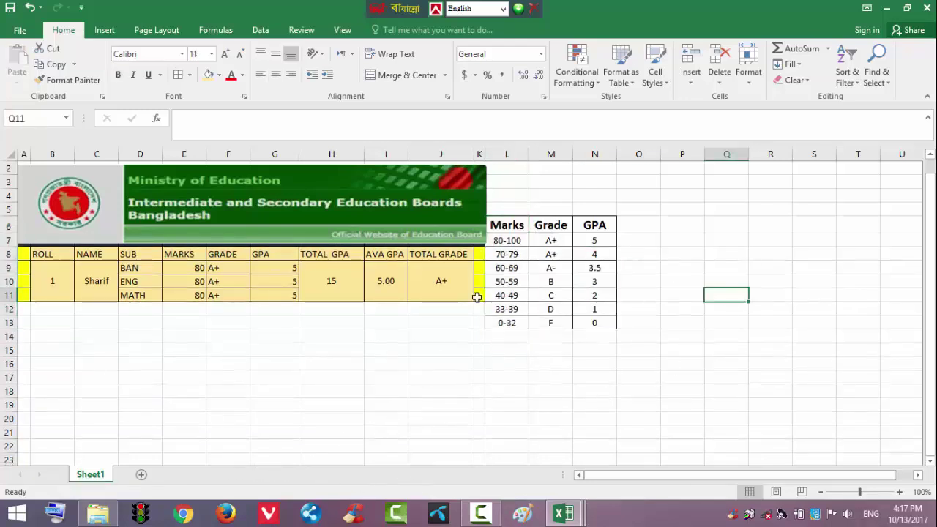
# Insert a blank sheet column at column L, then undo it
pyautogui.click(512, 207)
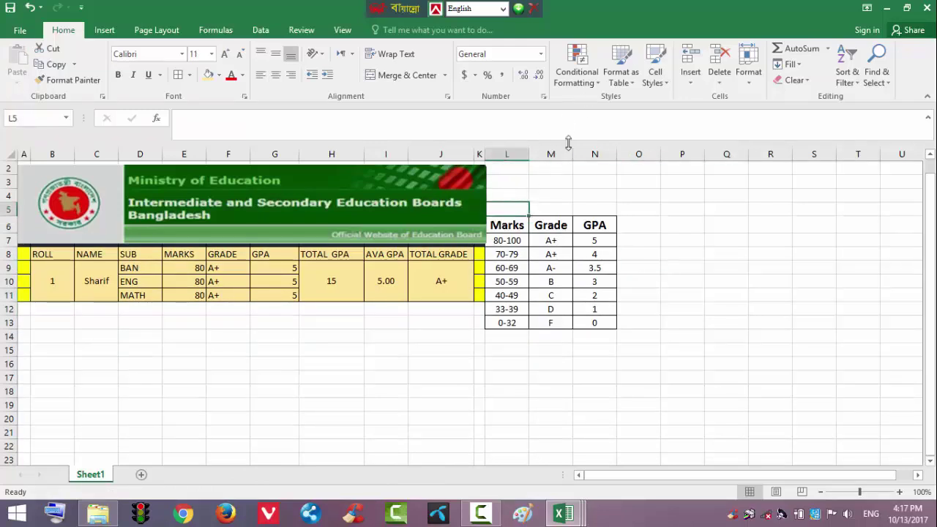
pyautogui.click(691, 75)
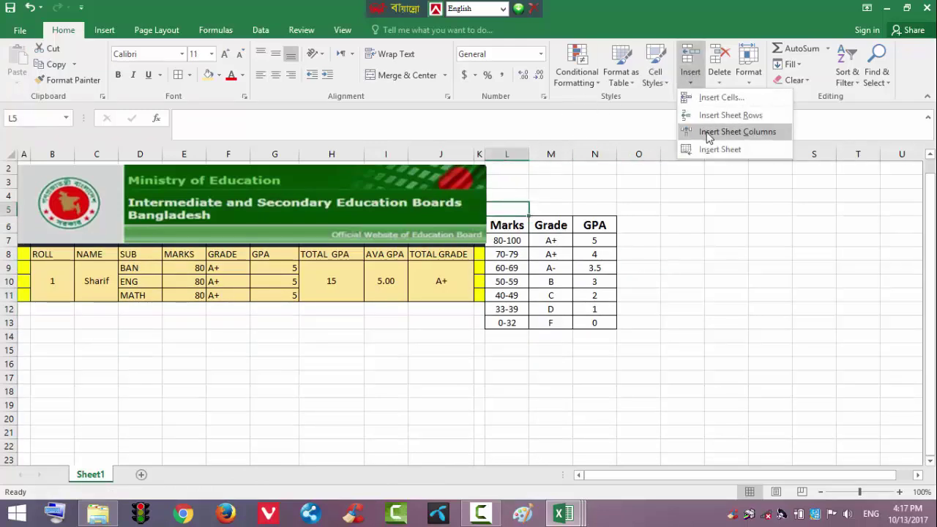
pyautogui.click(709, 137)
pyautogui.click(458, 377)
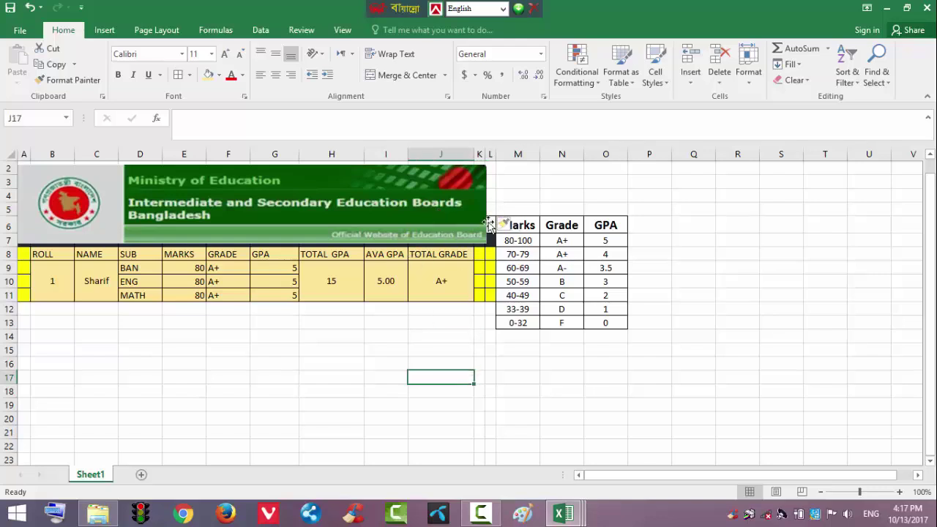
pyautogui.click(29, 9)
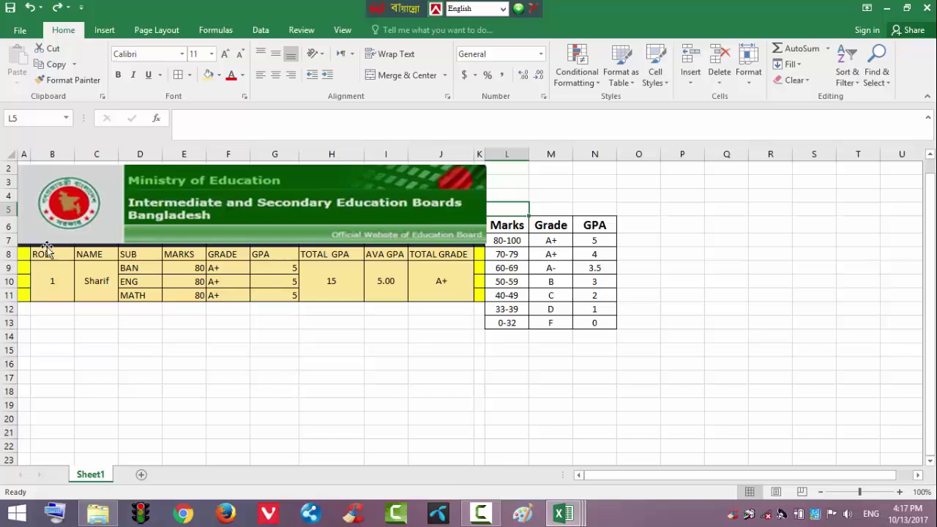
# Clear roll 1's name and its BAN, ENG and MATH marks of 80 in E9:E11
pyautogui.click(93, 284)
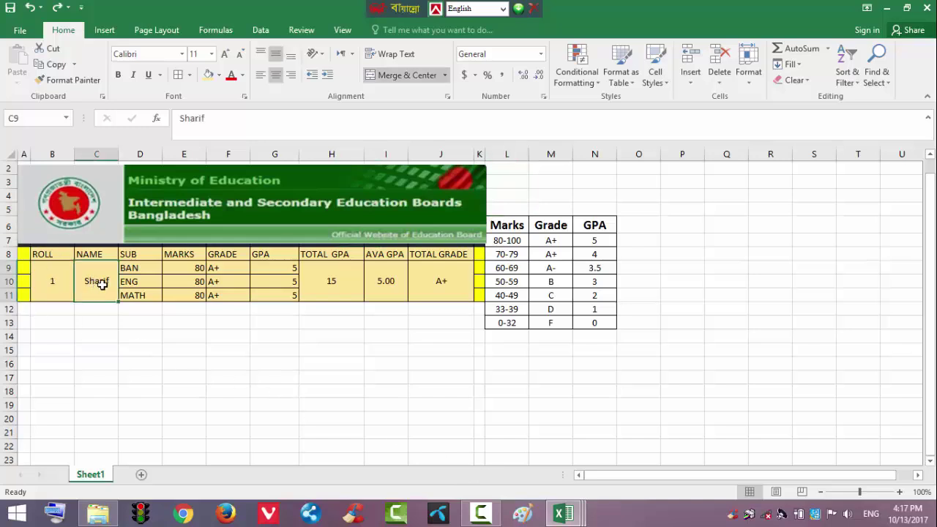
pyautogui.press('BackSpace')
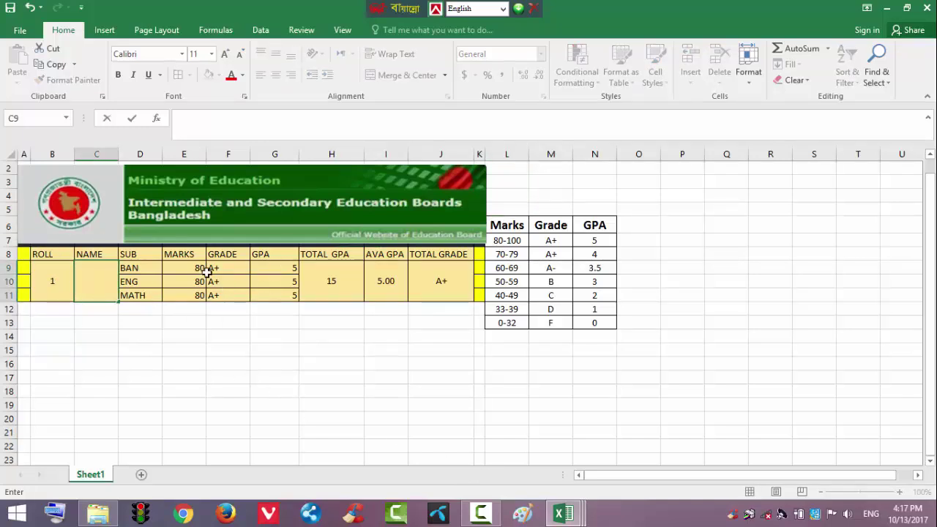
pyautogui.moveTo(195, 267); pyautogui.dragTo(194, 297)
pyautogui.press('BackSpace')
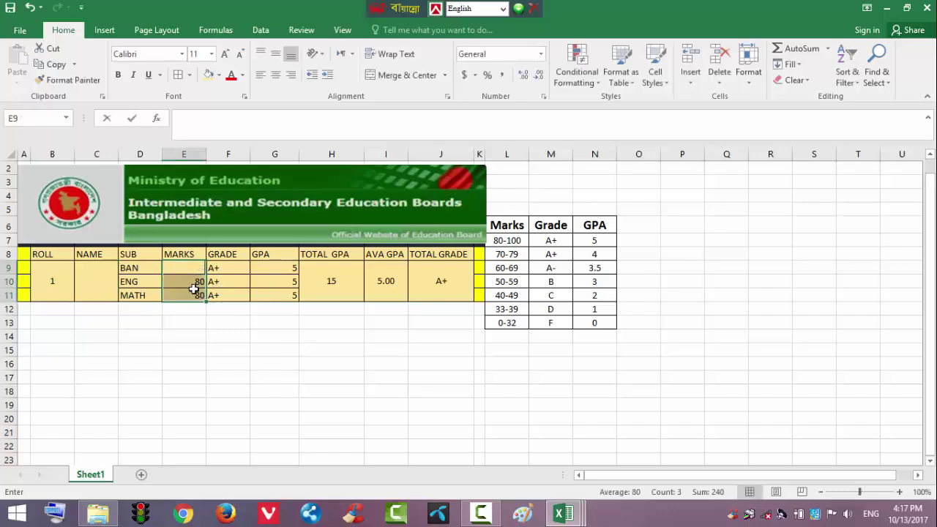
pyautogui.press('Return')
pyautogui.press('BackSpace')
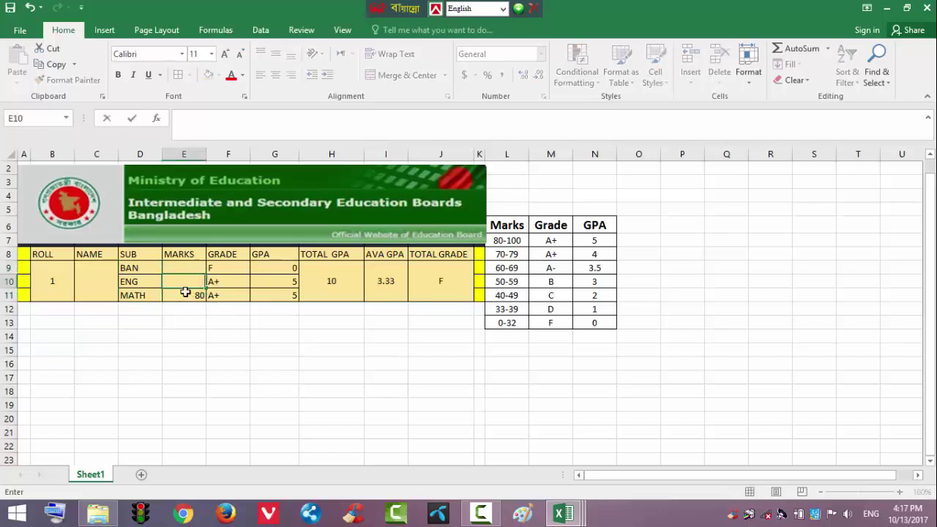
pyautogui.press('Return')
pyautogui.press('BackSpace')
pyautogui.click(239, 349)
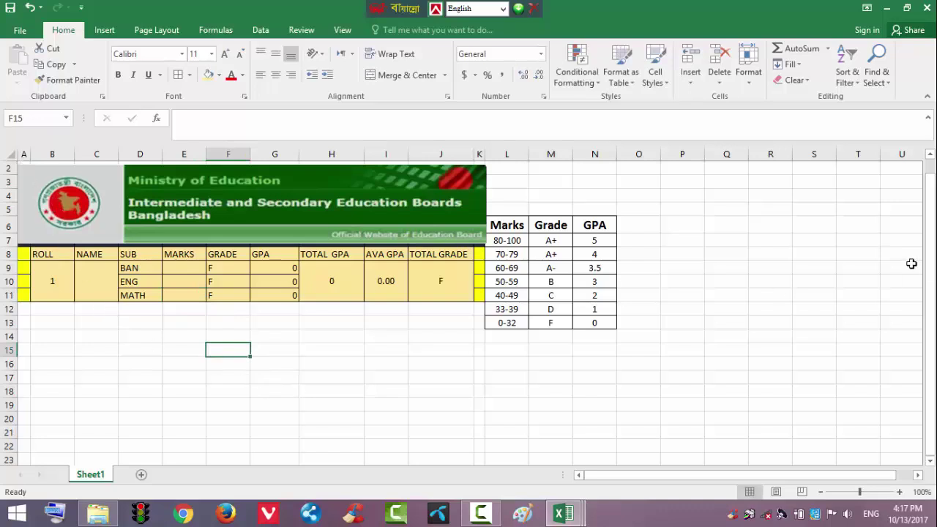
pyautogui.scroll(1, 930, 272)
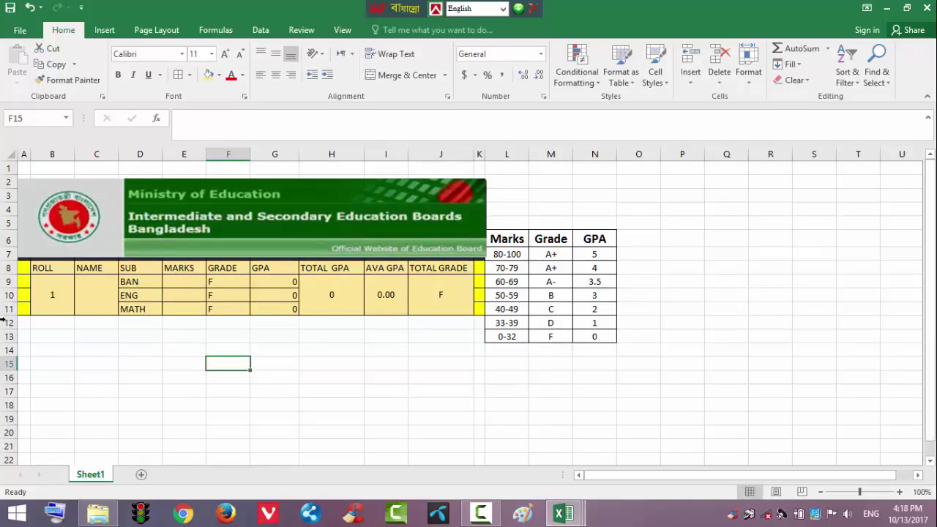
# Enlarge the Ministry of Education banner by stretching its right edge and top
pyautogui.moveTo(20, 322); pyautogui.dragTo(478, 184)
pyautogui.click(233, 212)
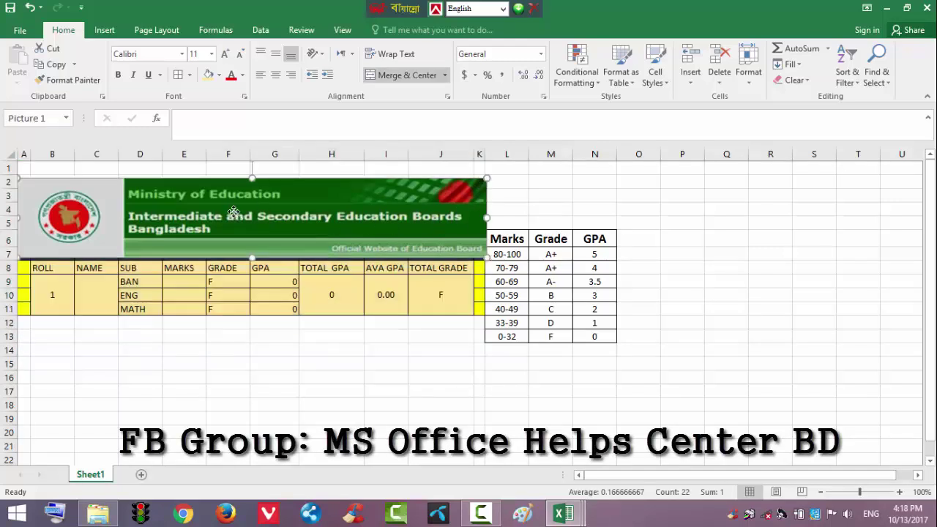
pyautogui.click(597, 221)
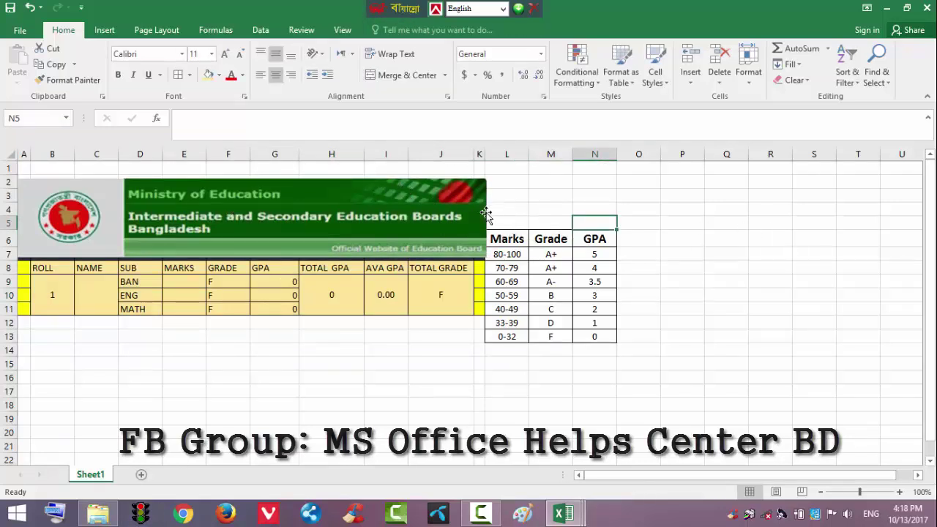
pyautogui.click(458, 225)
pyautogui.moveTo(486, 218); pyautogui.dragTo(484, 217)
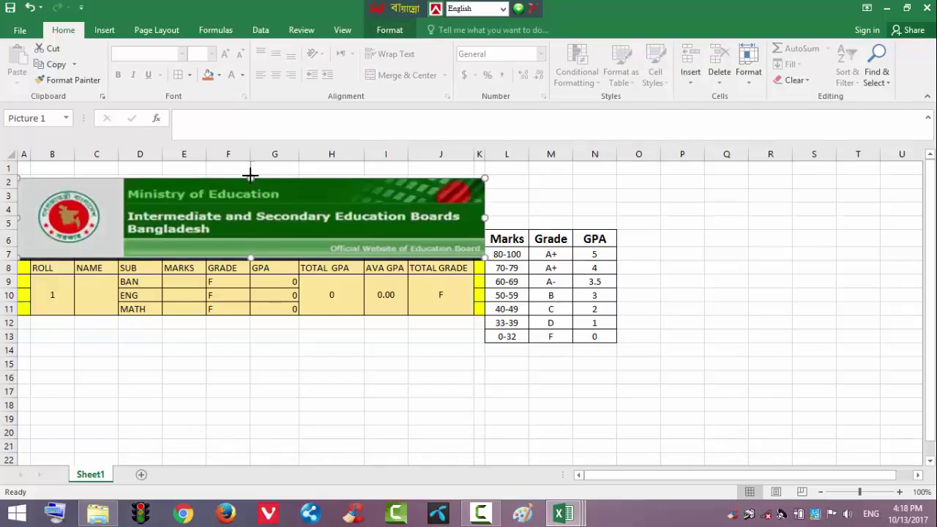
pyautogui.moveTo(249, 173); pyautogui.dragTo(247, 173)
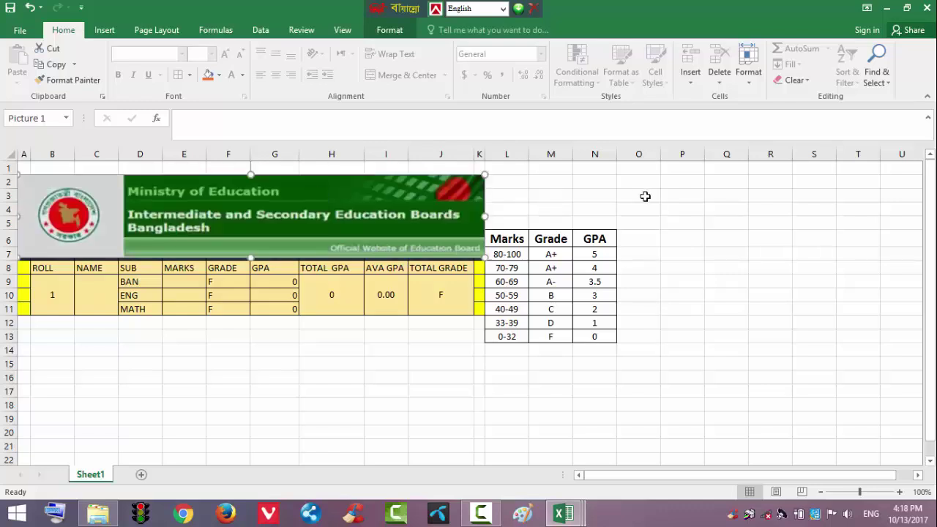
pyautogui.click(709, 196)
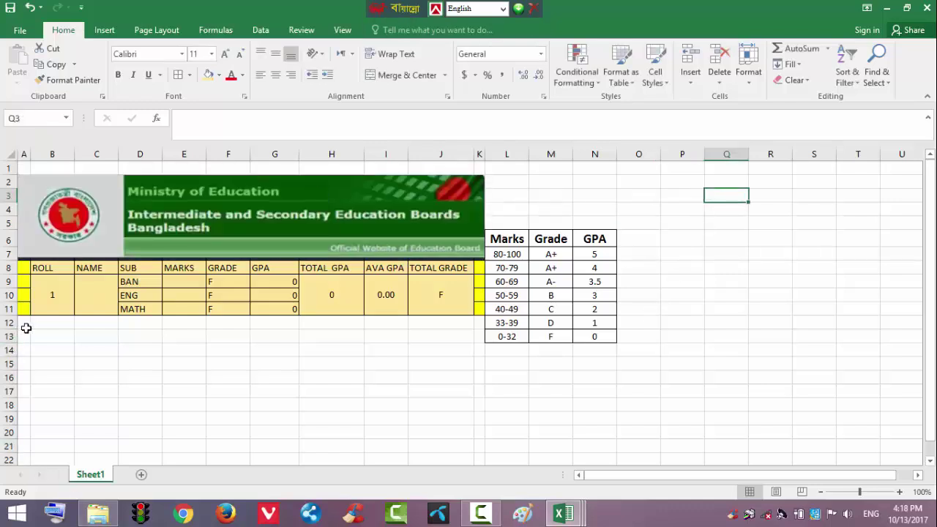
# Fill the result block A6:J12 down to row 56, checking the copied grade formulas
pyautogui.moveTo(26, 328); pyautogui.dragTo(477, 180)
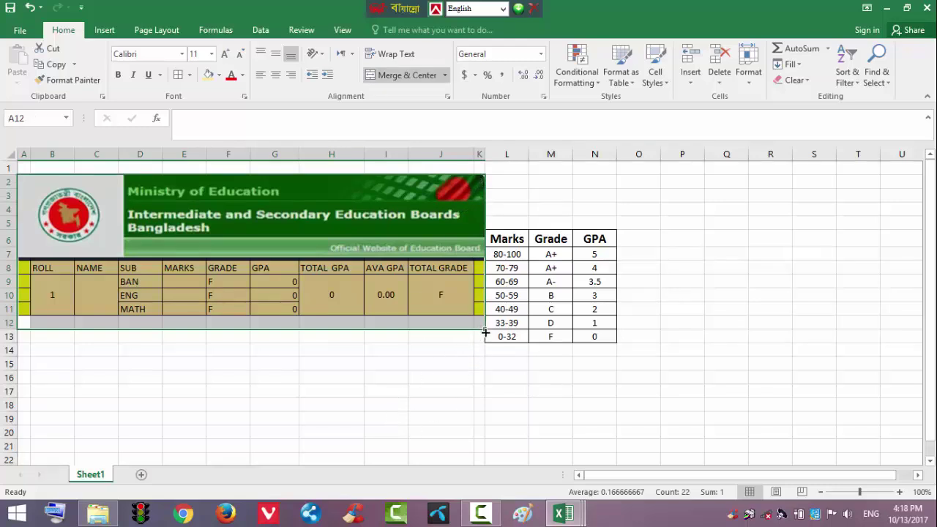
pyautogui.moveTo(484, 332); pyautogui.dragTo(477, 400)
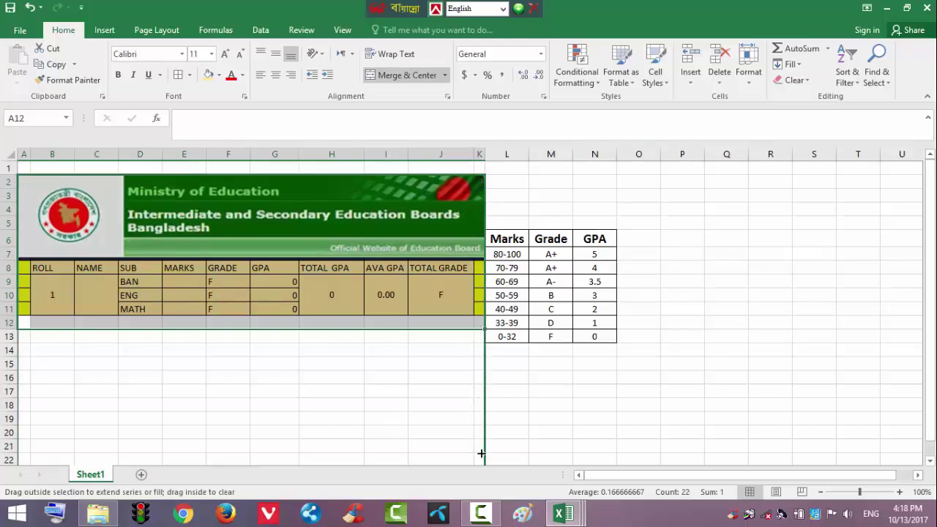
pyautogui.moveTo(481, 454); pyautogui.dragTo(475, 346)
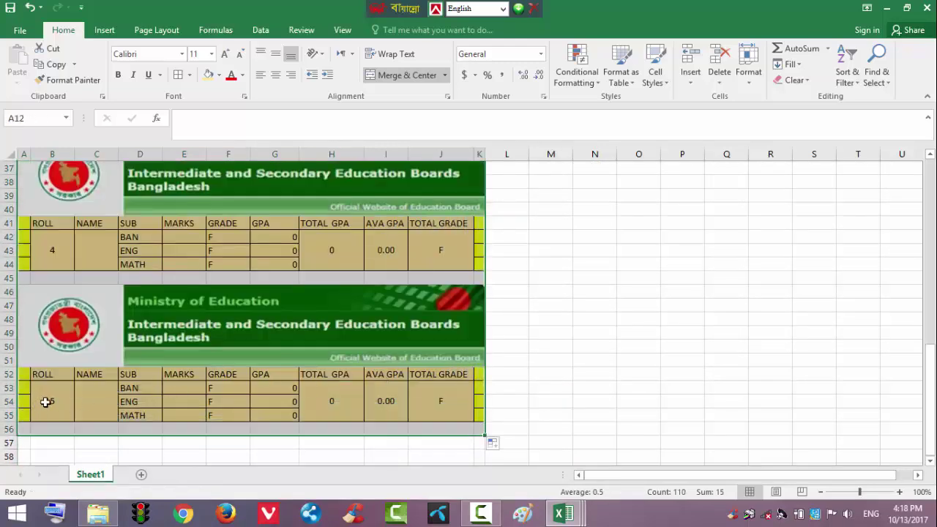
pyautogui.click(224, 401)
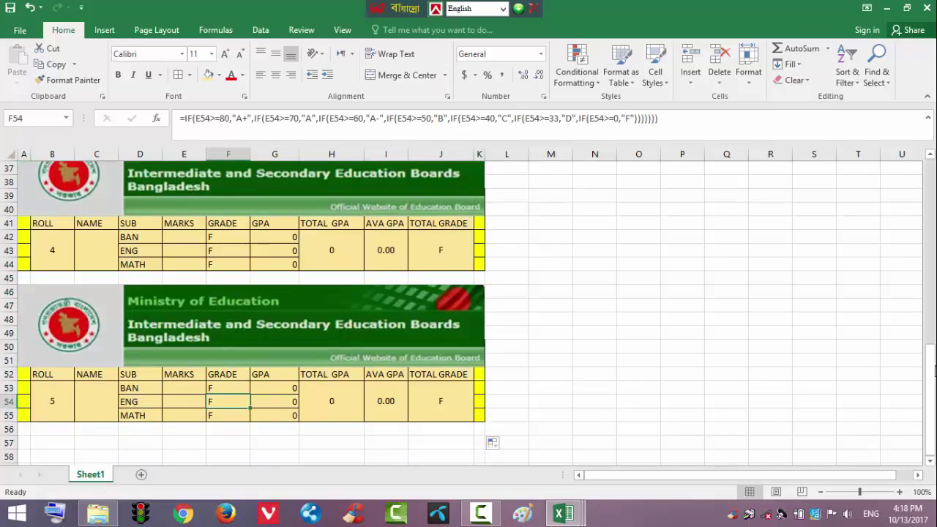
pyautogui.click(418, 394)
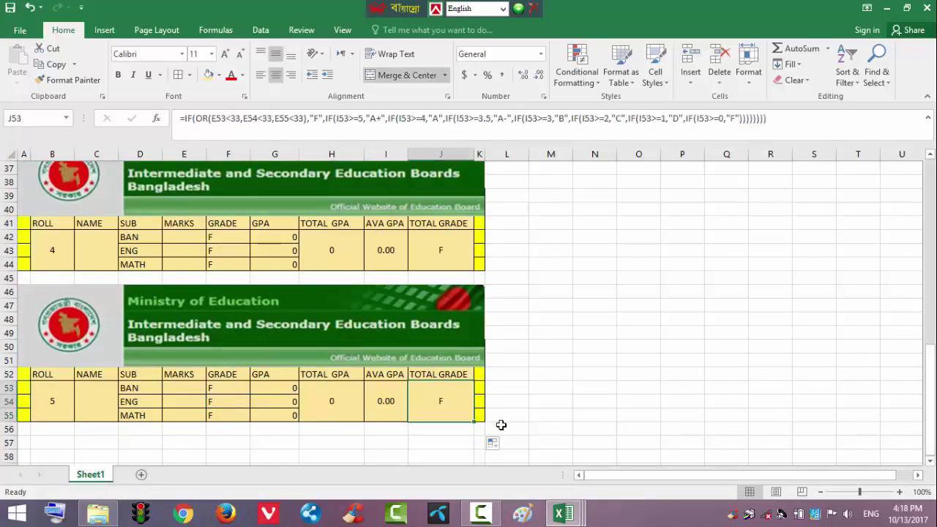
pyautogui.click(489, 418)
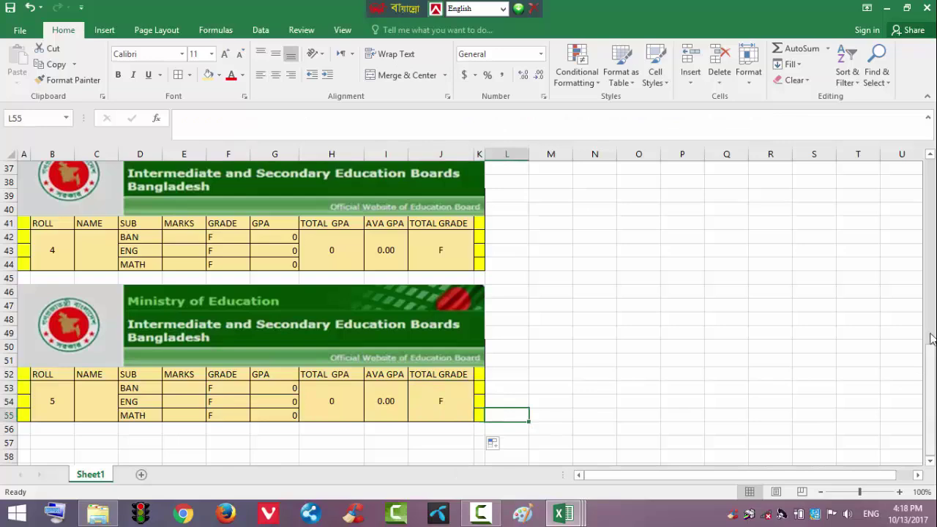
pyautogui.scroll(11, 932, 339)
pyautogui.scroll(-11, 902, 402)
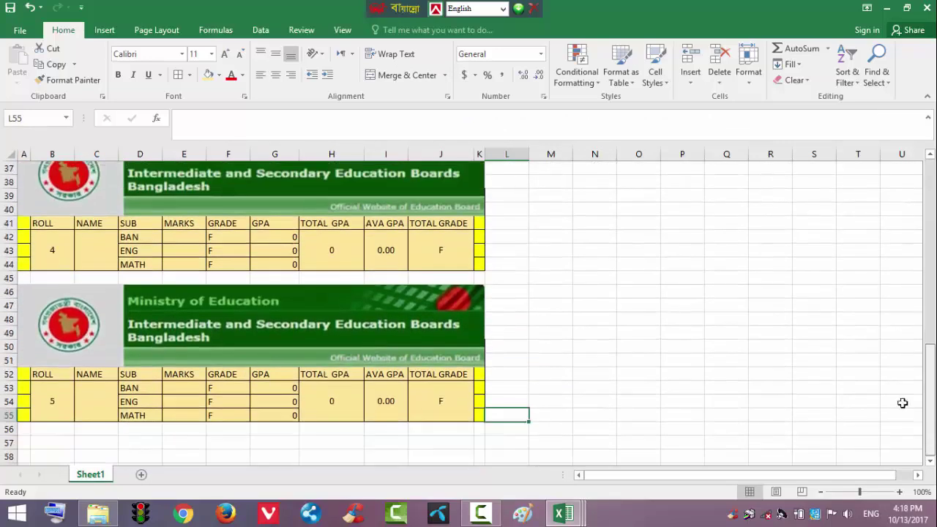
pyautogui.click(82, 397)
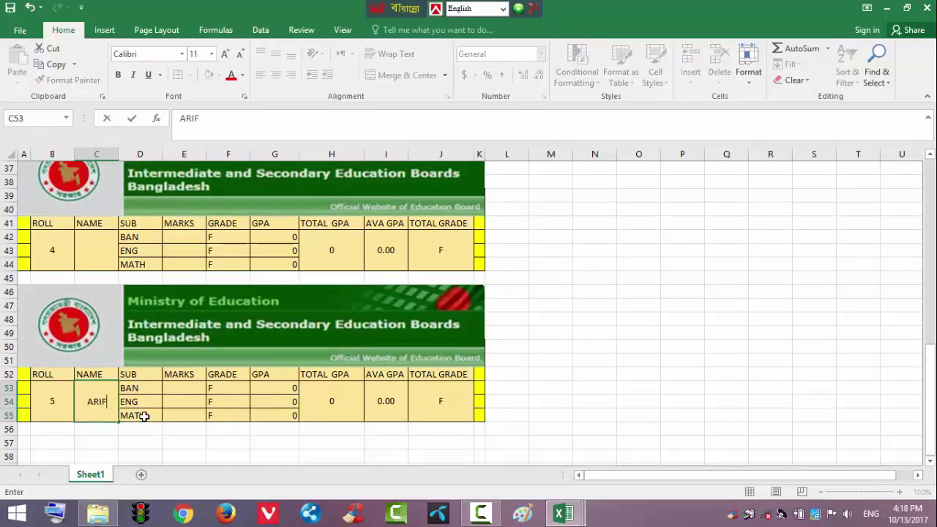
# Enter roll 5's marks 80, 60 and 80 in E53:E55
pyautogui.click(183, 386)
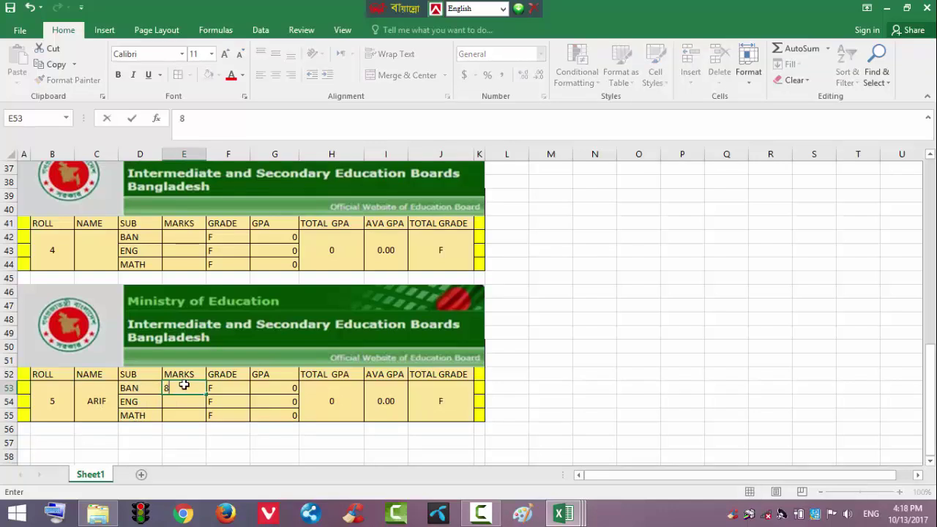
pyautogui.write('80')
pyautogui.click(175, 399)
pyautogui.write('60')
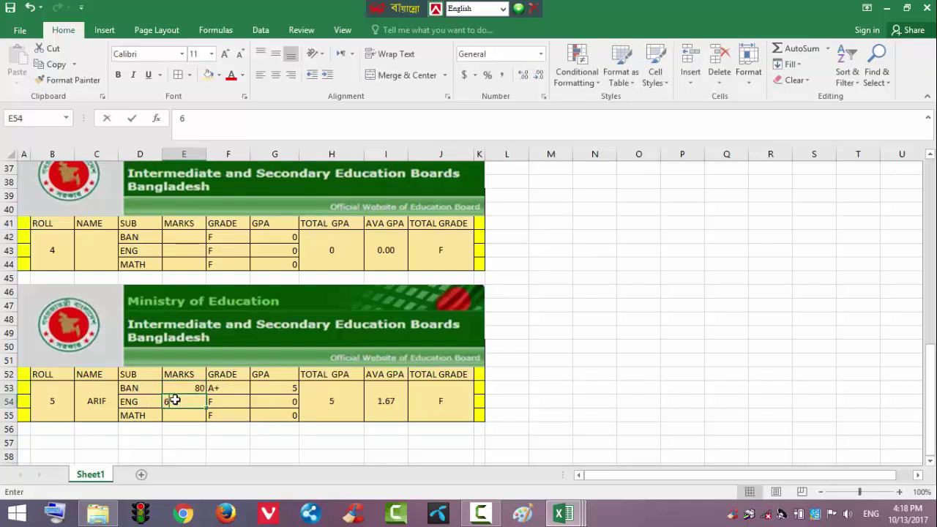
pyautogui.click(176, 414)
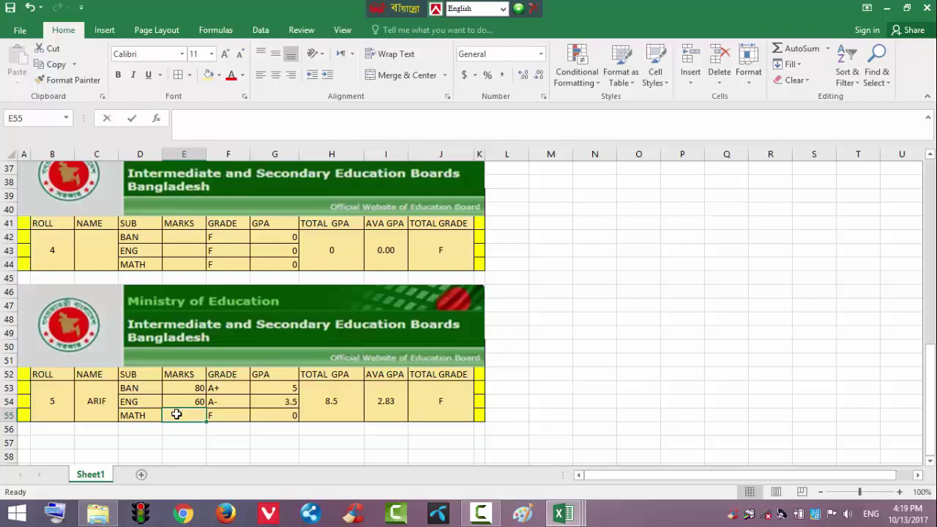
pyautogui.write('80')
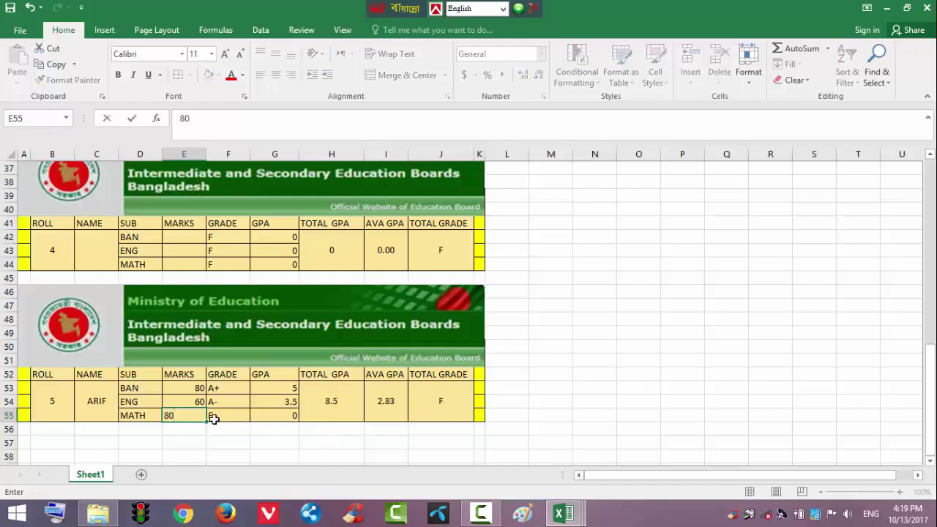
pyautogui.click(282, 448)
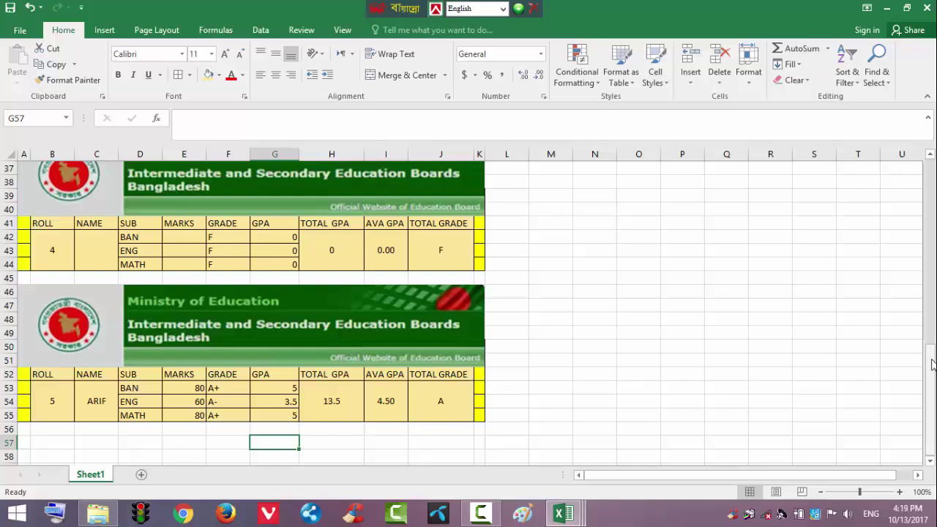
pyautogui.moveTo(931, 366); pyautogui.dragTo(889, 186)
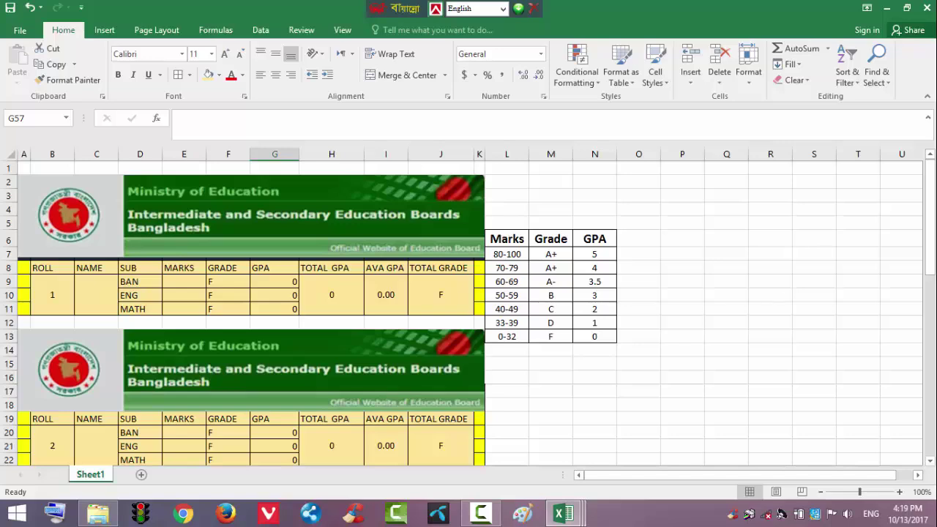
# Select roll 3's result block A24:L34 and open the print preview
pyautogui.moveTo(929, 239); pyautogui.dragTo(926, 348)
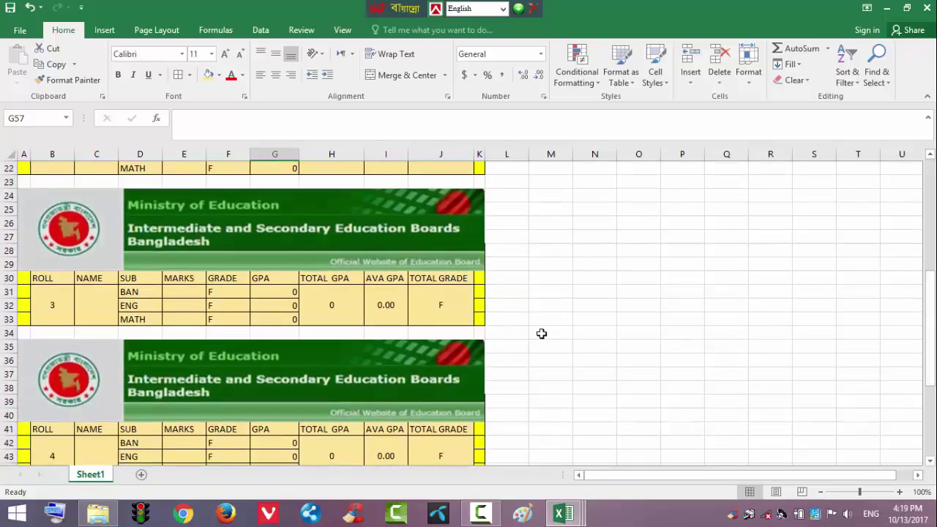
pyautogui.moveTo(542, 334); pyautogui.dragTo(25, 190)
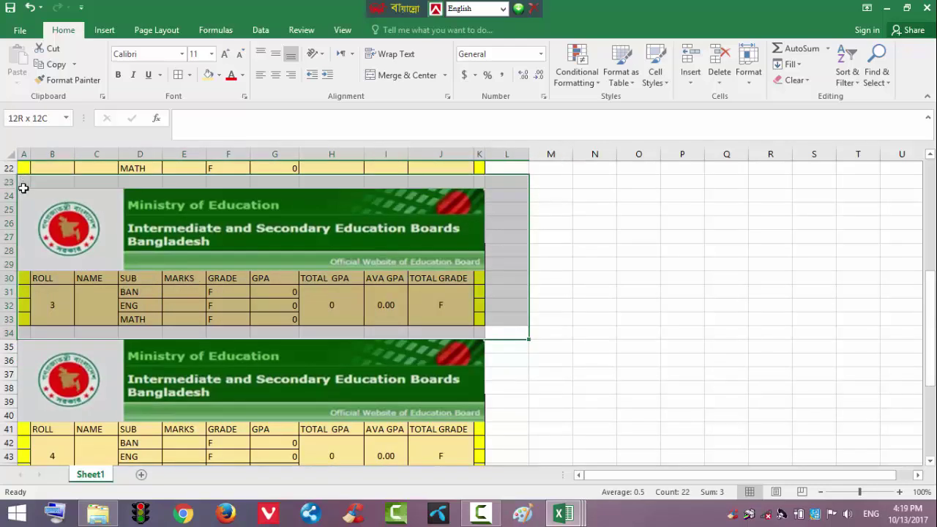
pyautogui.moveTo(24, 189); pyautogui.dragTo(22, 196)
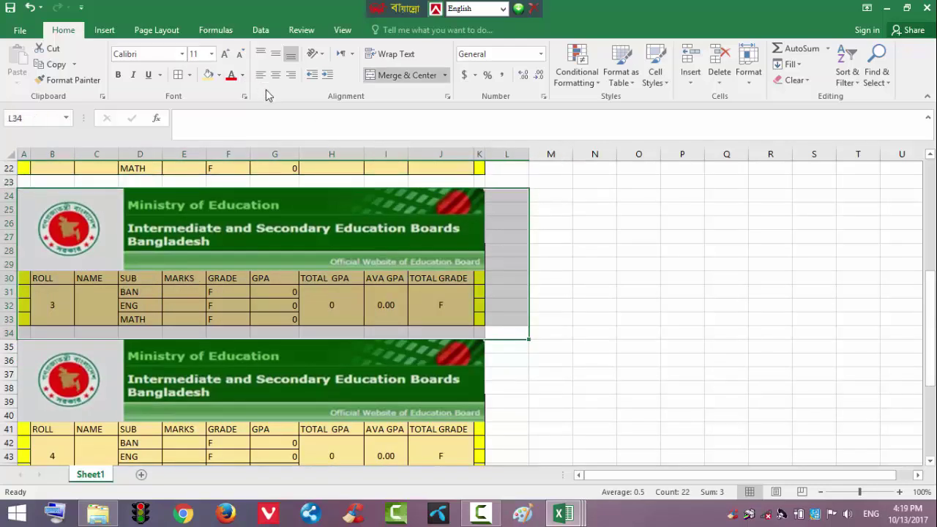
pyautogui.hotkey('ctrl', 'p')
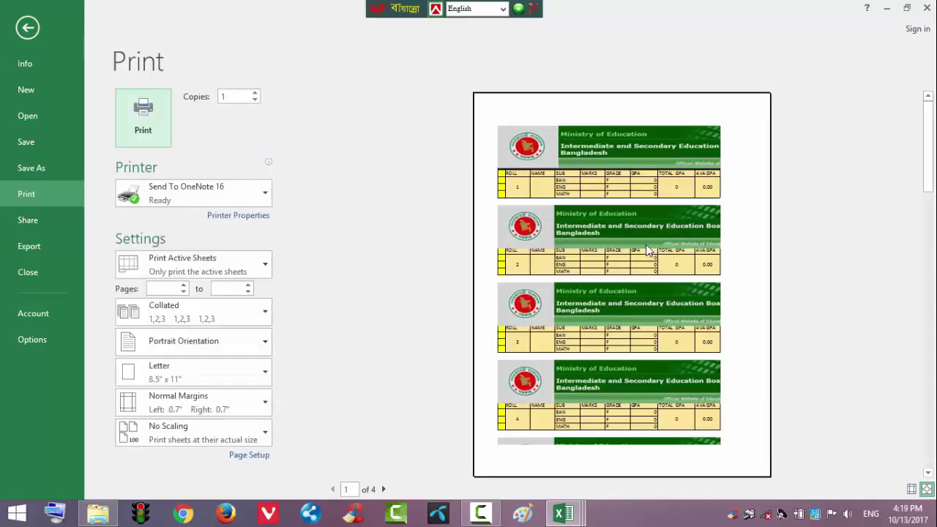
# Set the selected roll 3 block as the Print Area and preview the printout
pyautogui.click(27, 28)
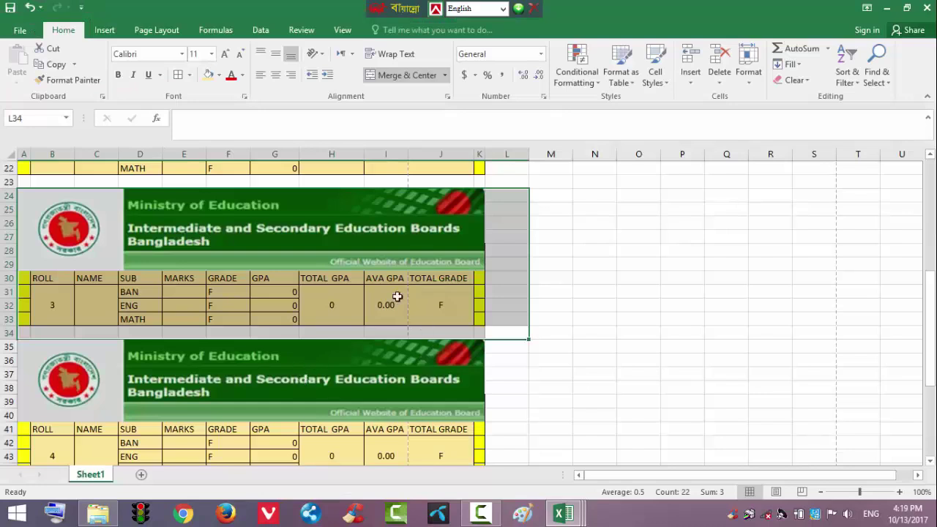
pyautogui.click(152, 35)
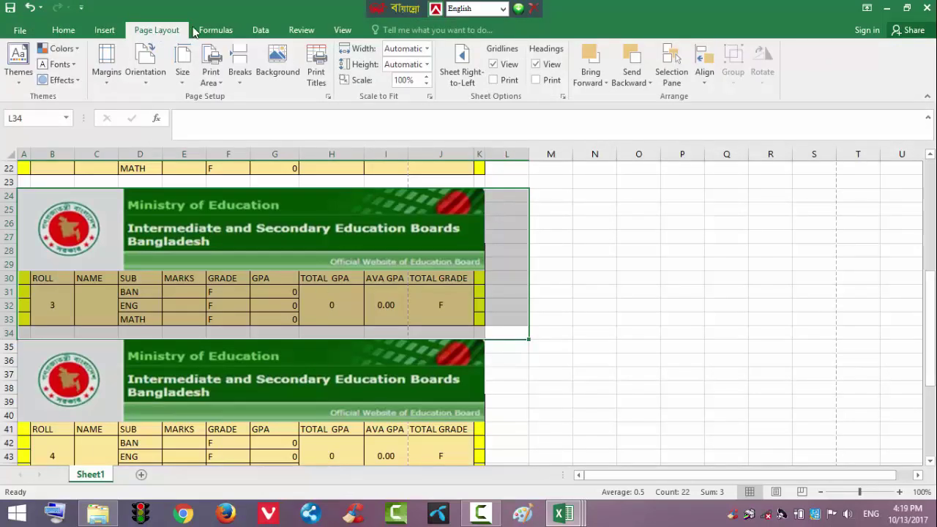
pyautogui.click(211, 74)
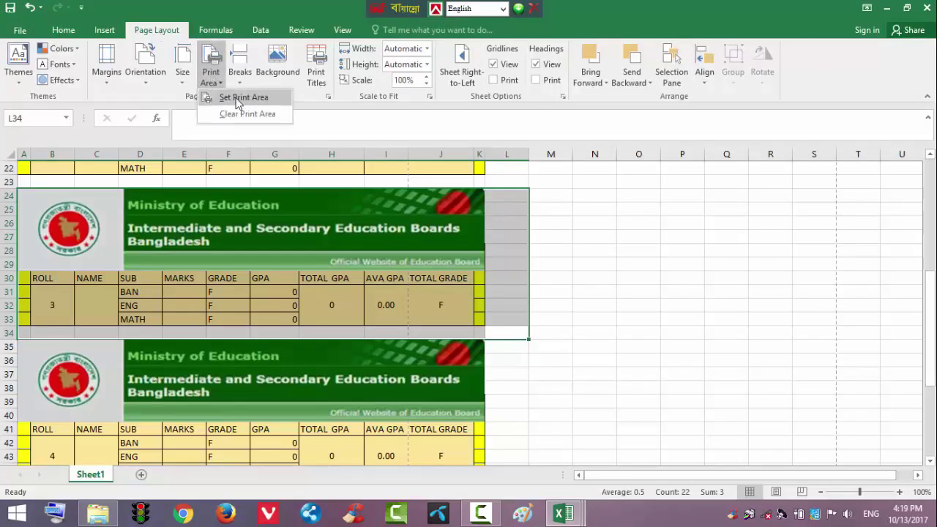
pyautogui.click(240, 101)
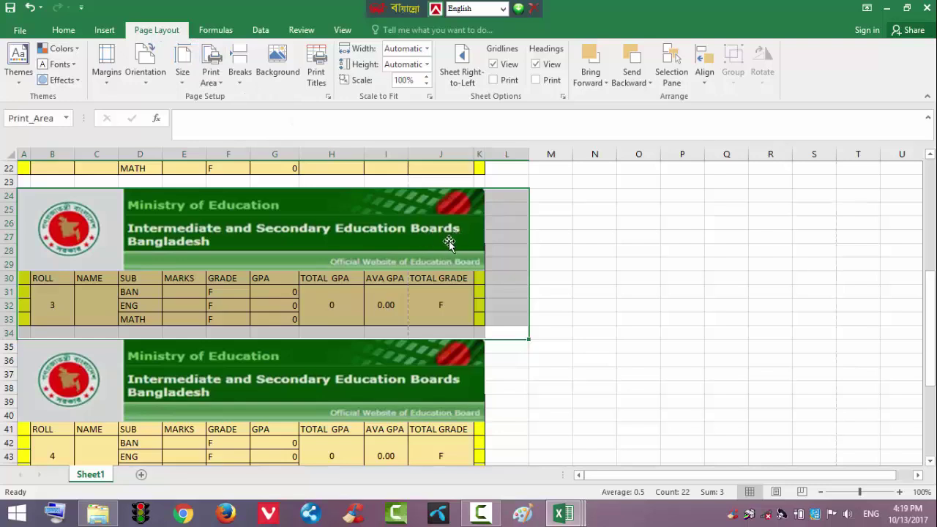
pyautogui.hotkey('ctrl', 'p')
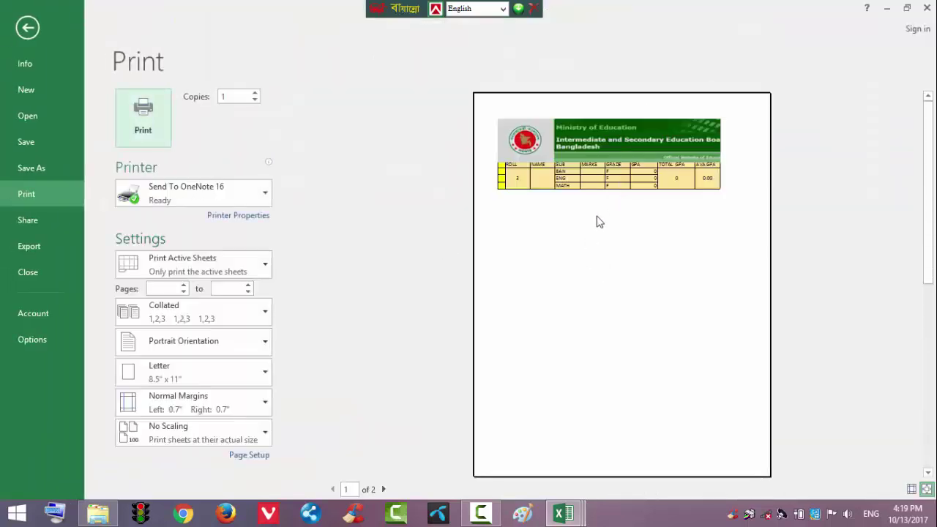
pyautogui.click(31, 32)
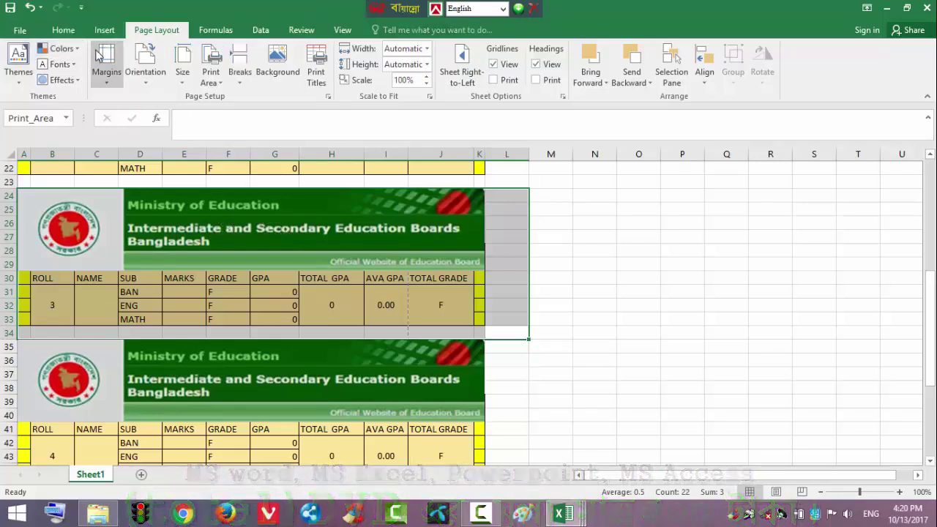
pyautogui.click(19, 30)
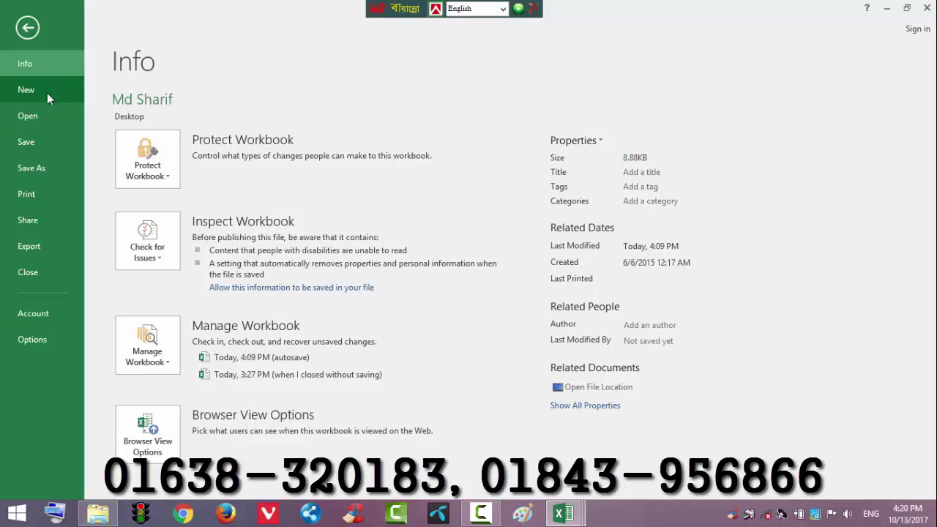
# Browse the New and Open pages and ribbon tabs, then bring up the Example workbook
pyautogui.click(47, 92)
pyautogui.click(49, 118)
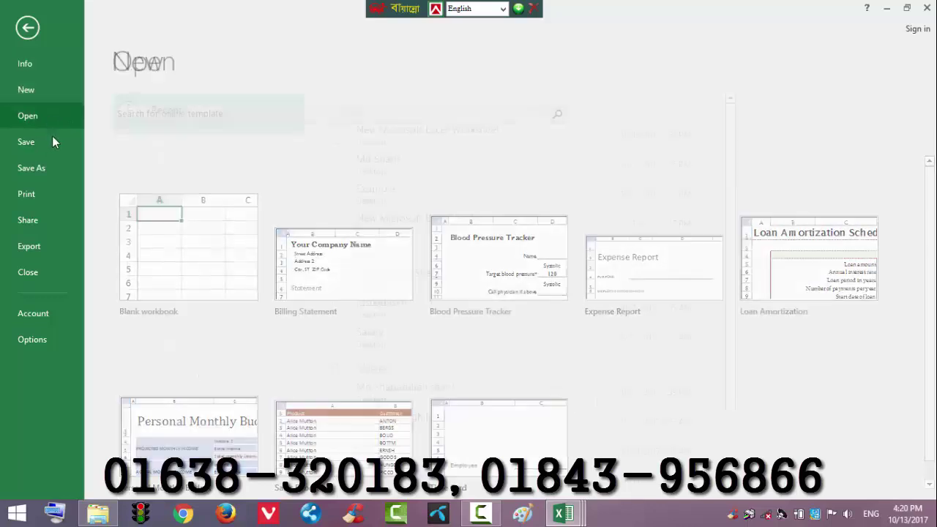
pyautogui.click(28, 28)
pyautogui.click(63, 30)
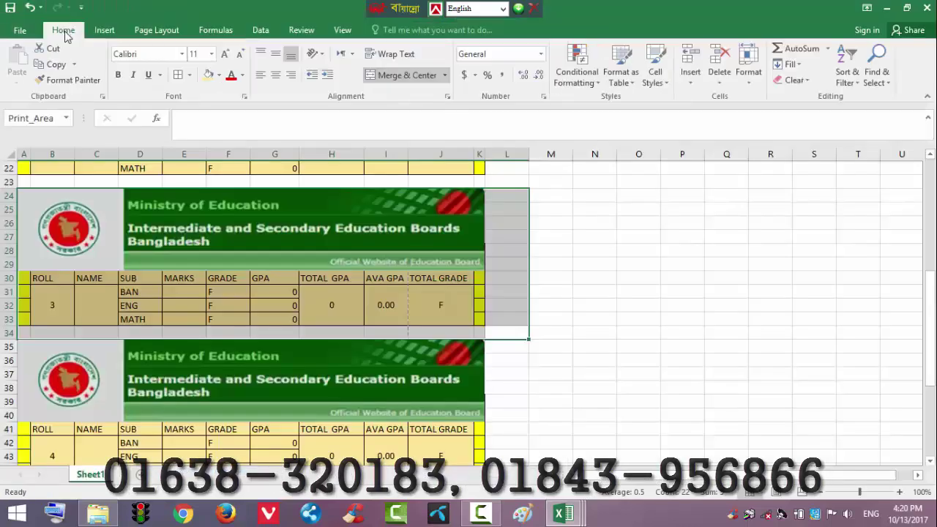
pyautogui.click(102, 30)
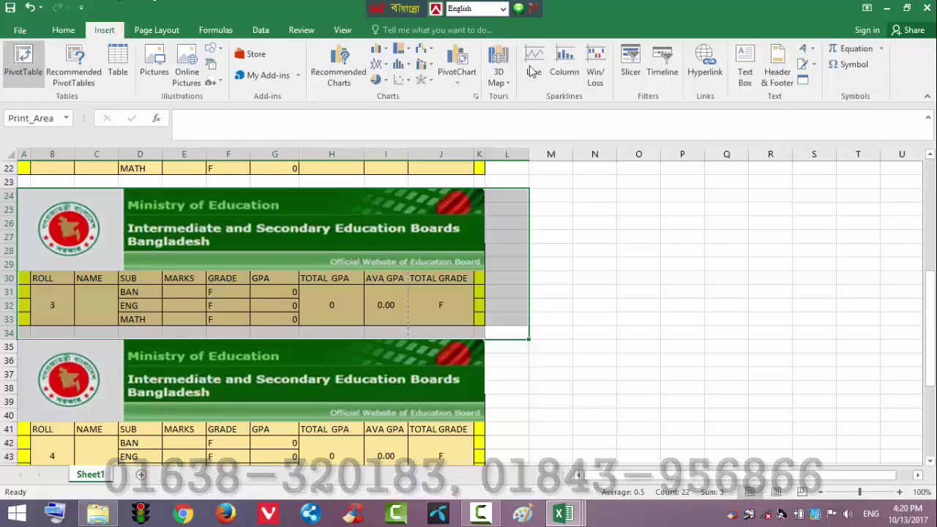
pyautogui.click(163, 30)
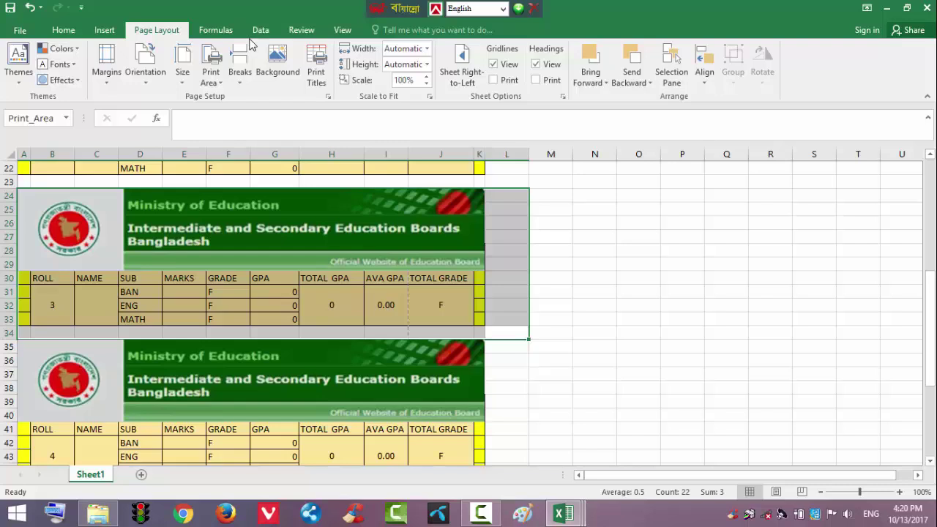
pyautogui.click(215, 30)
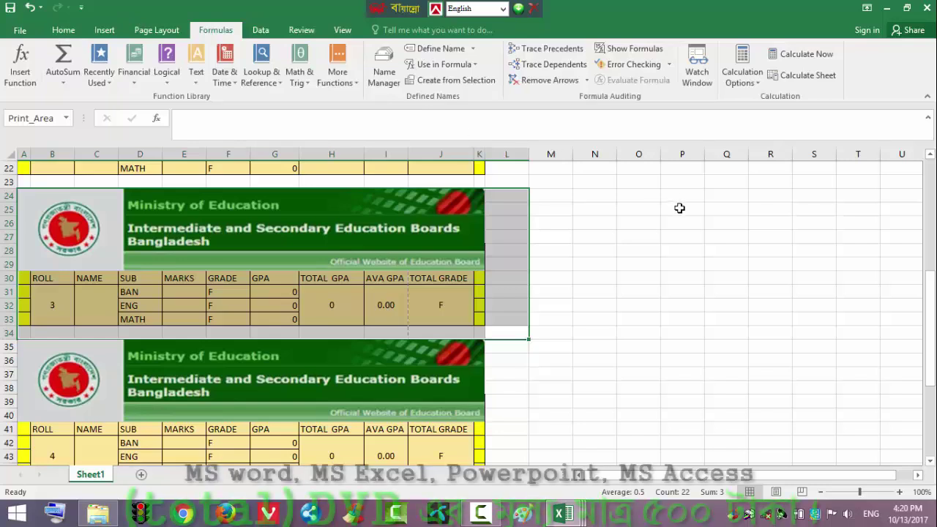
pyautogui.click(563, 514)
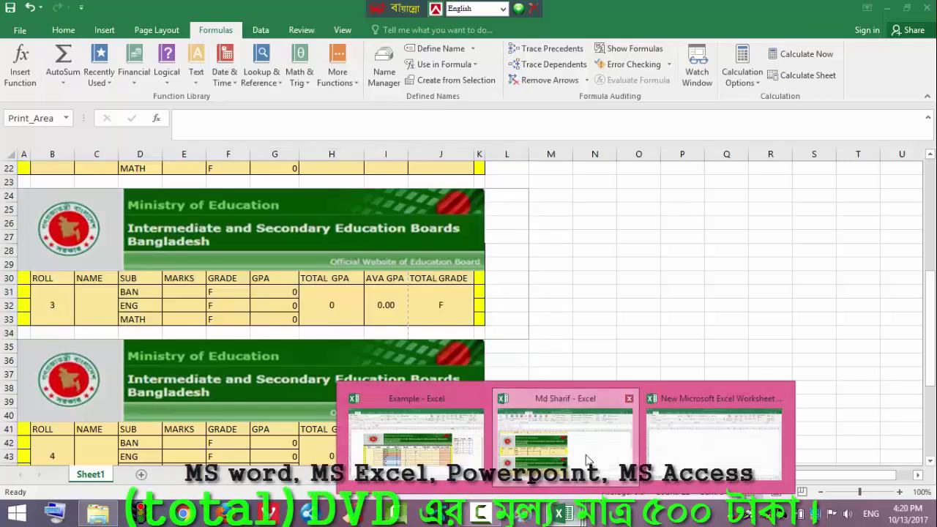
pyautogui.click(449, 454)
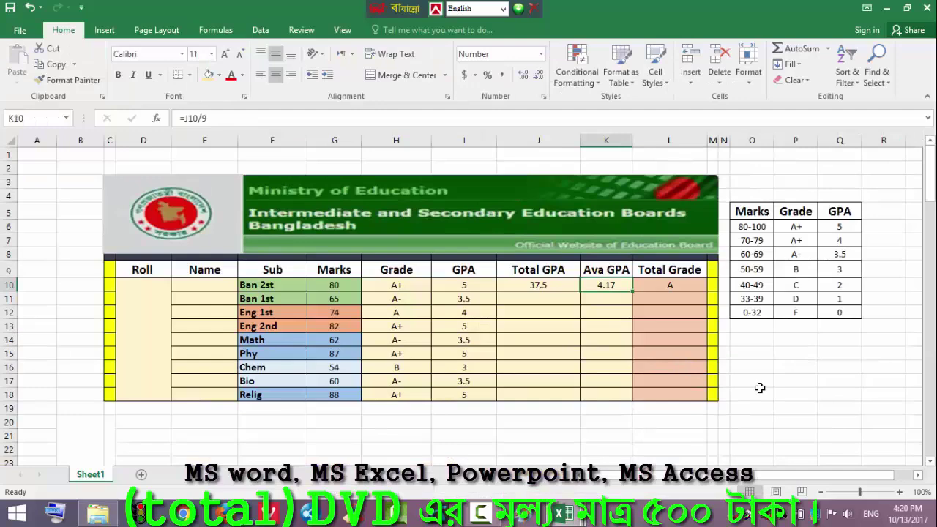
pyautogui.scroll(-1, 760, 388)
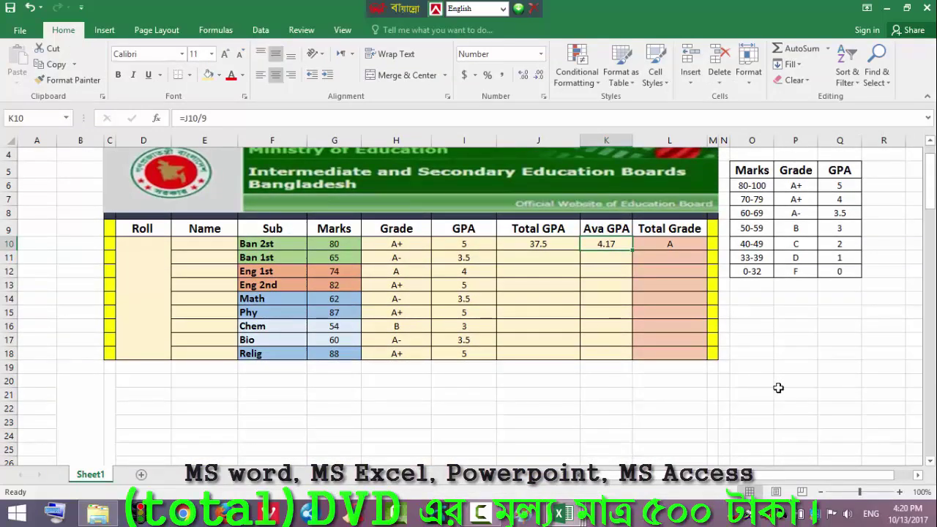
pyautogui.scroll(1, 934, 158)
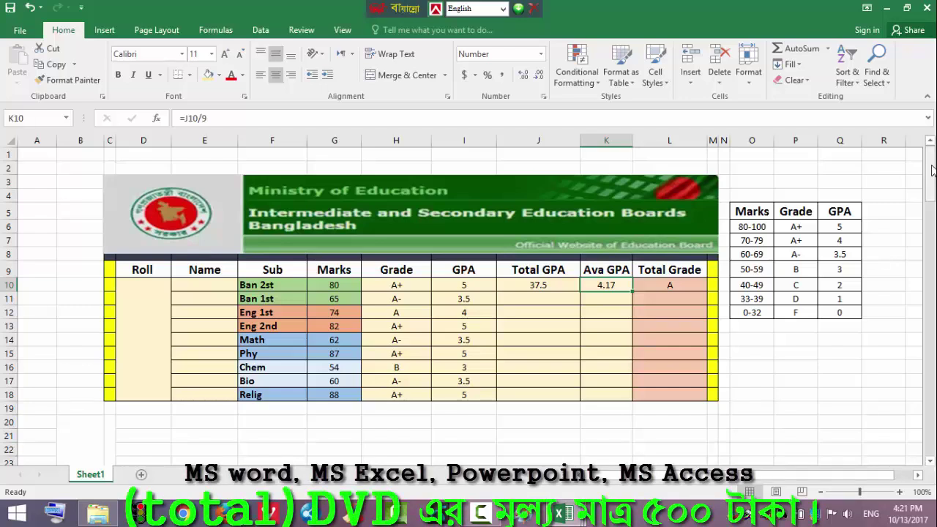
# Enter the student's full name in cell J20 beneath the Example workbook's marks table
pyautogui.click(574, 421)
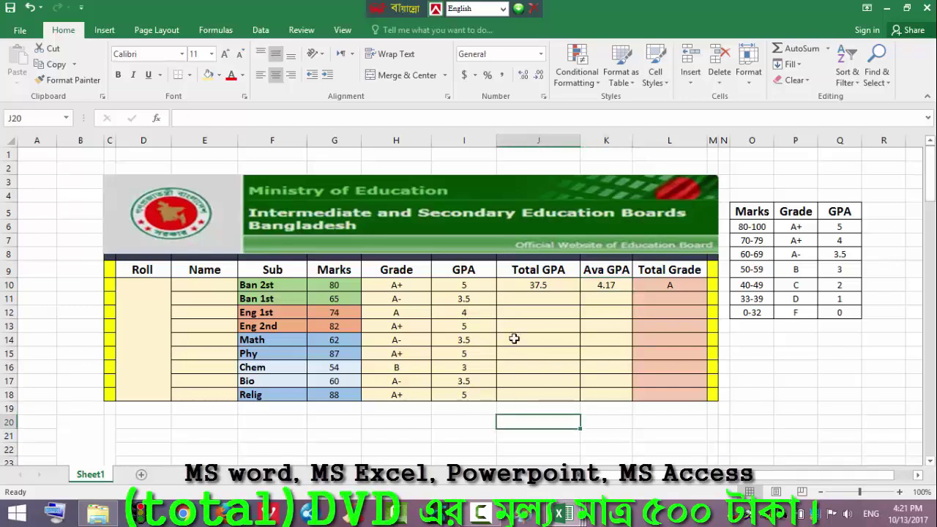
pyautogui.click(259, 120)
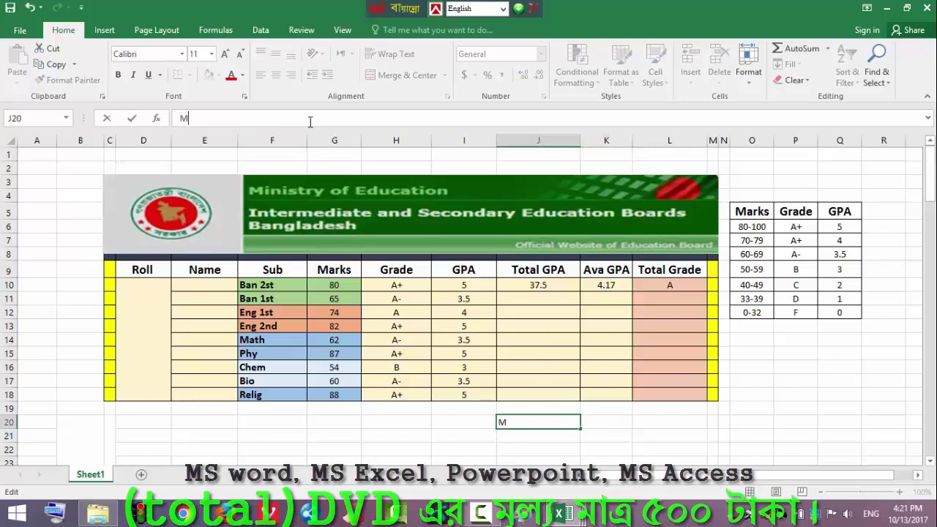
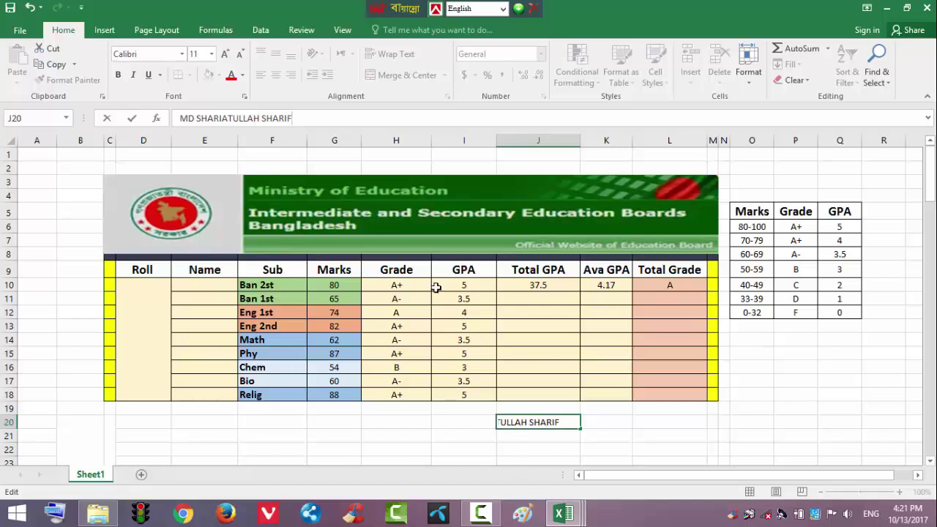
# Save and close Example.xlsx, then save and close the second marks workbook
pyautogui.click(925, 11)
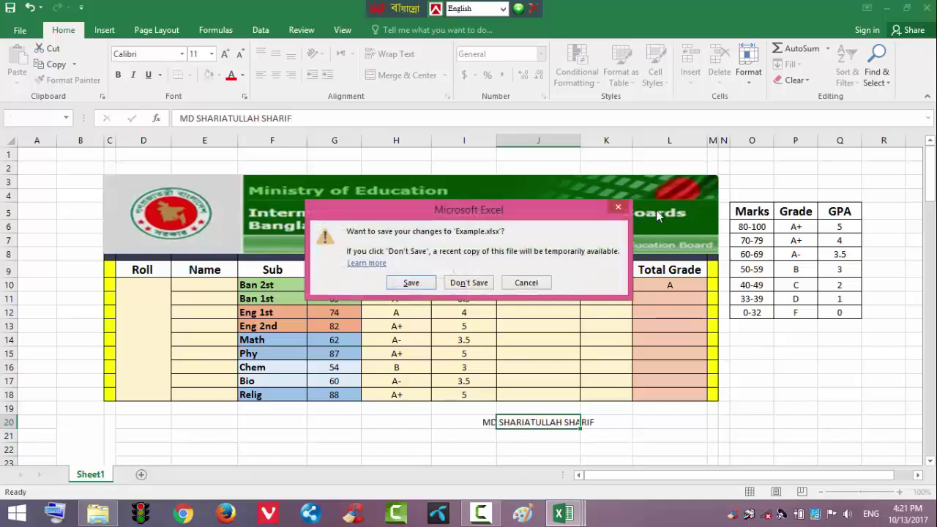
pyautogui.click(426, 287)
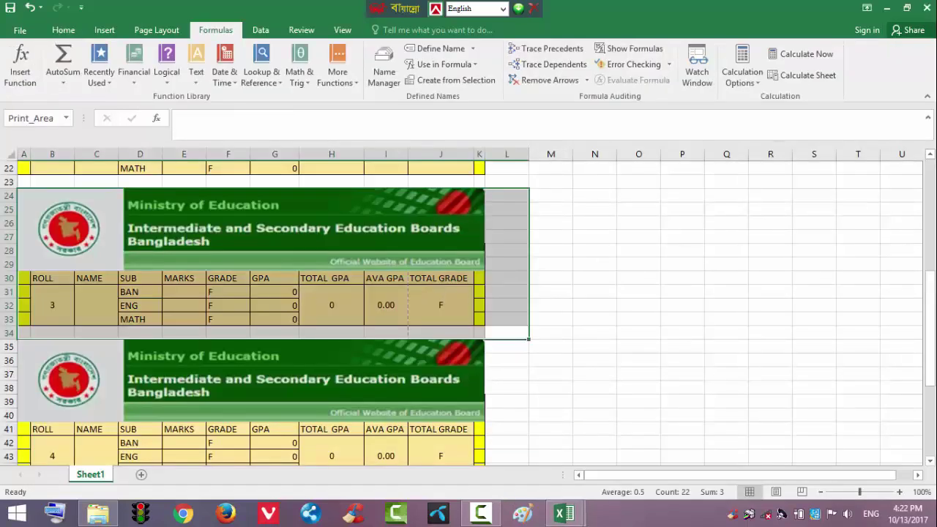
pyautogui.click(927, 8)
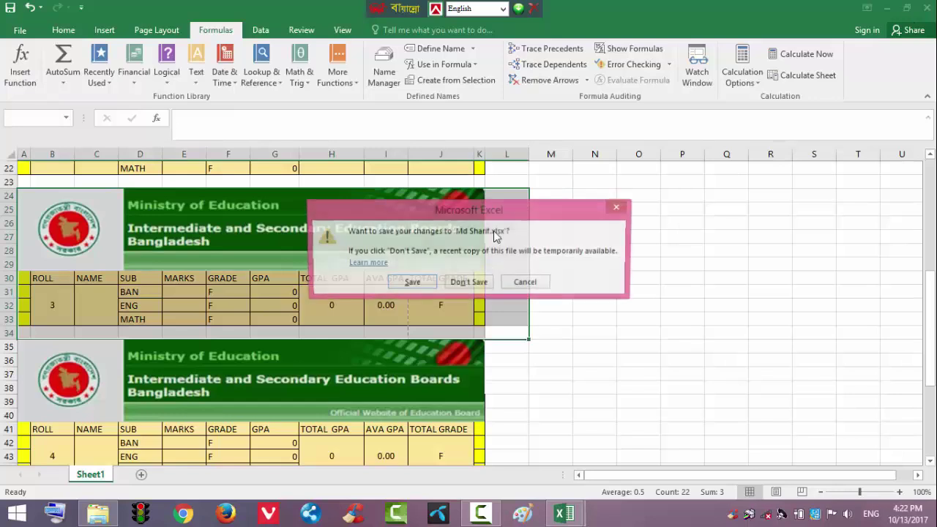
pyautogui.click(416, 285)
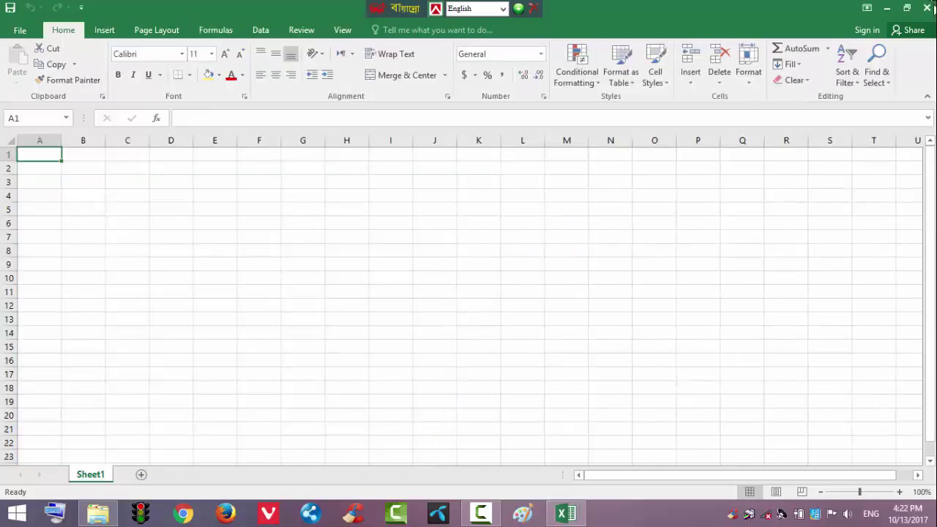